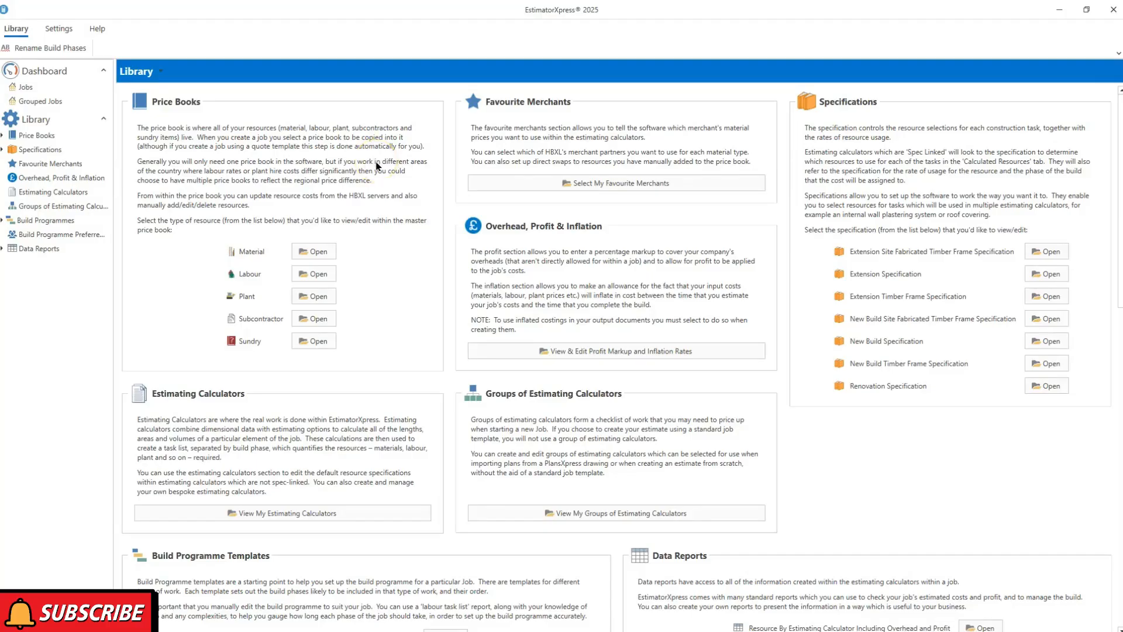
Open the Master Price Book's Material resources and scroll through the list
click(316, 253)
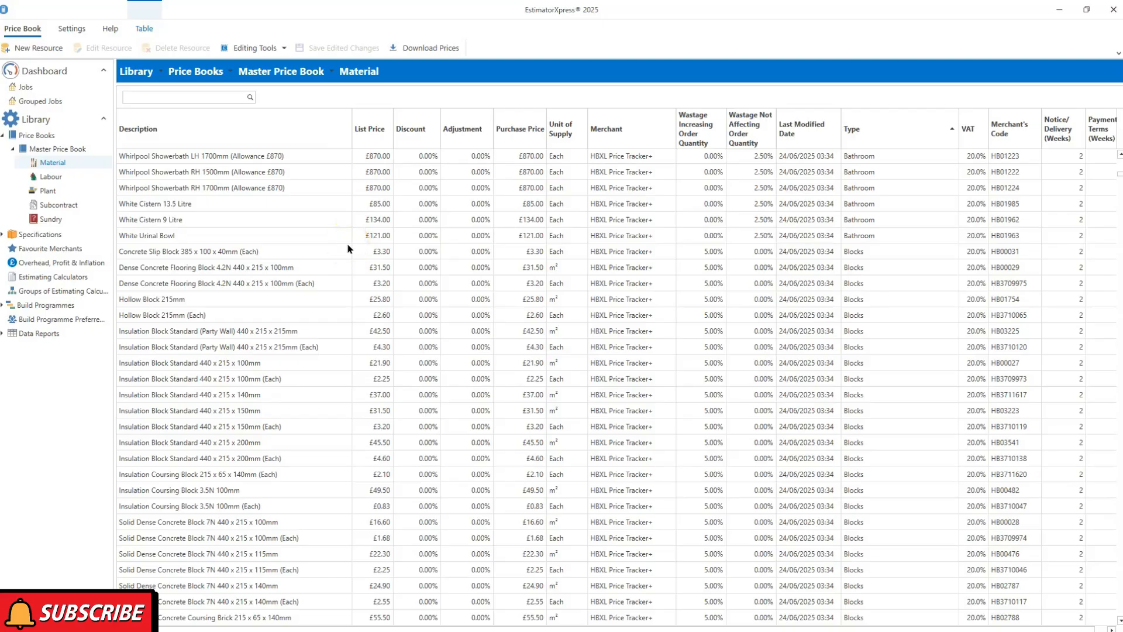
scroll(1107, 197, up, 3)
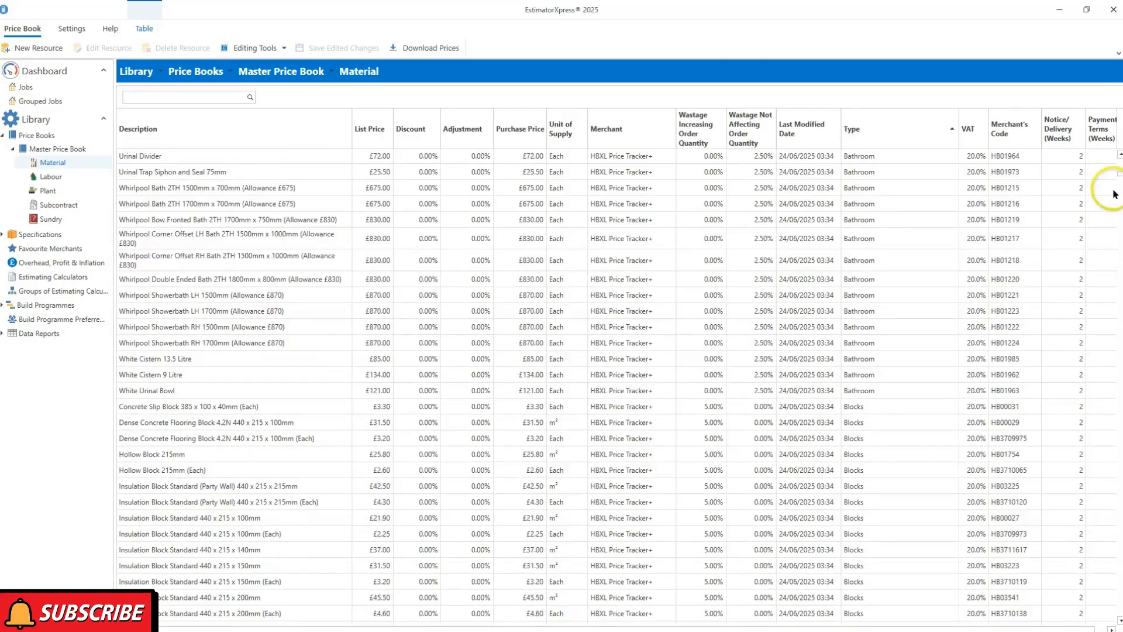
drag(1121, 175, 1120, 172)
scroll(298, 218, up, 3)
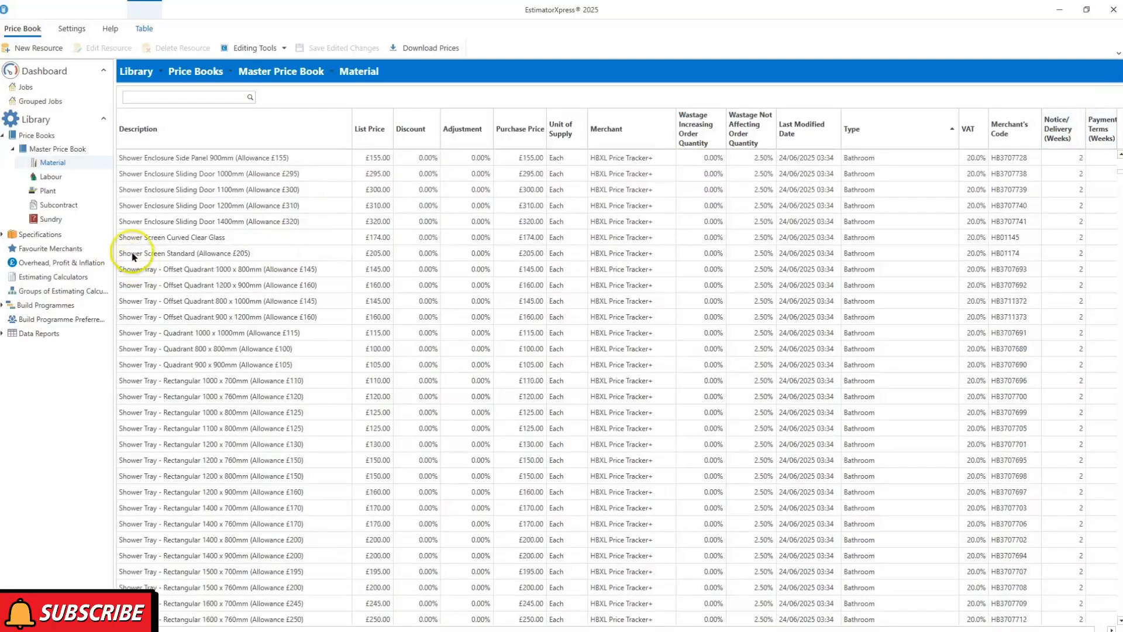
Browse the Labour, Plant, Subcontract and Sundry resources, revisit Material, then return to the Dashboard
click(57, 178)
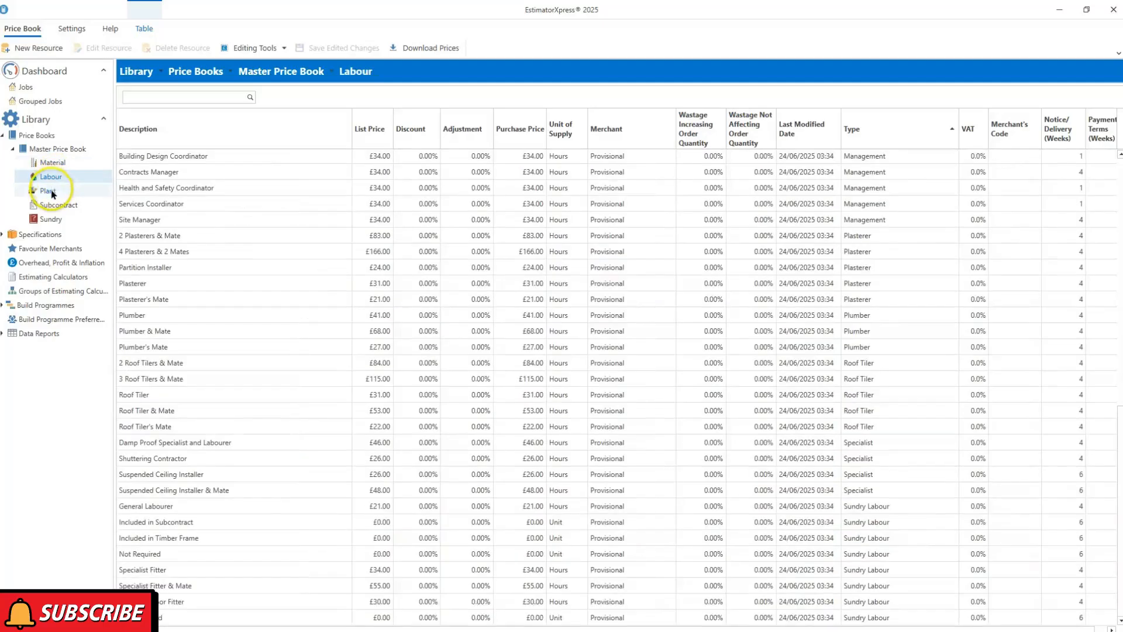
click(52, 193)
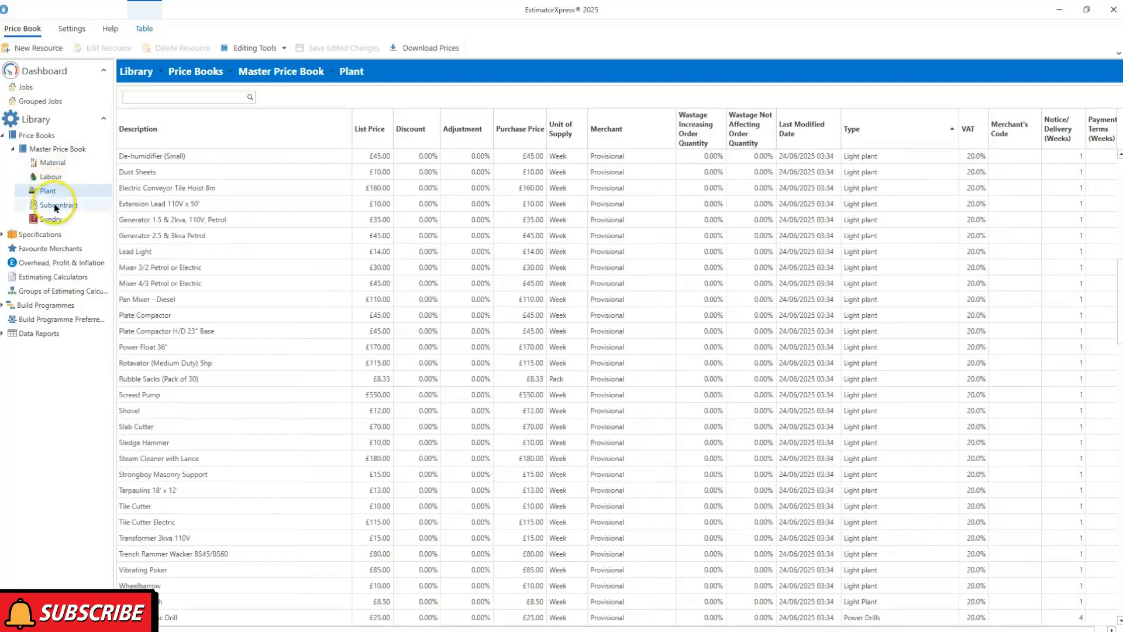
click(55, 206)
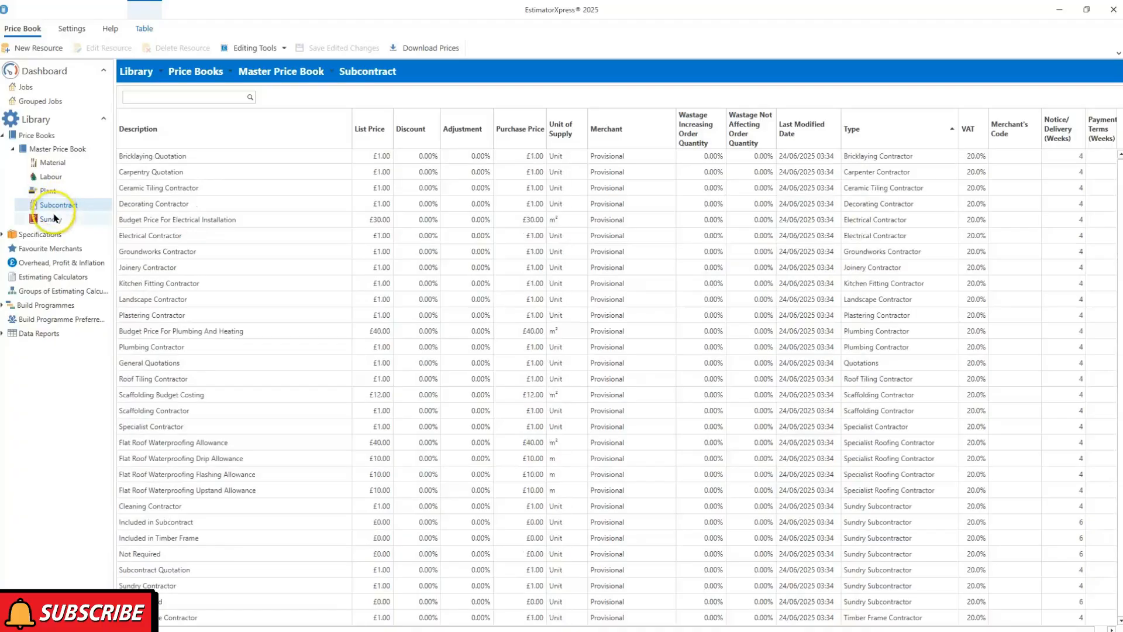
click(52, 219)
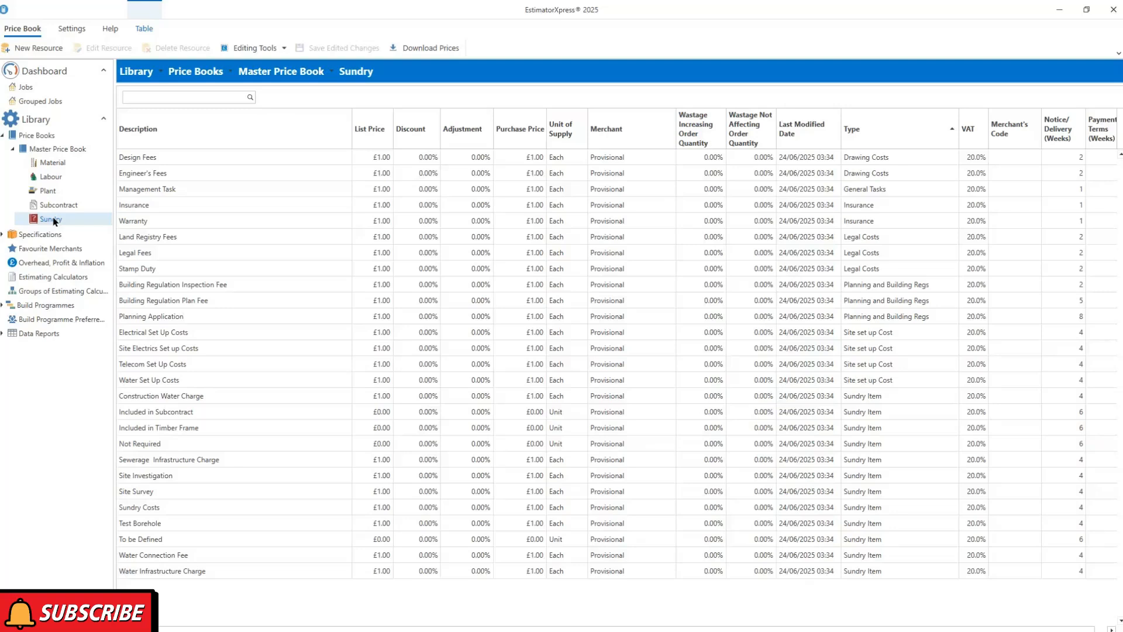
click(59, 168)
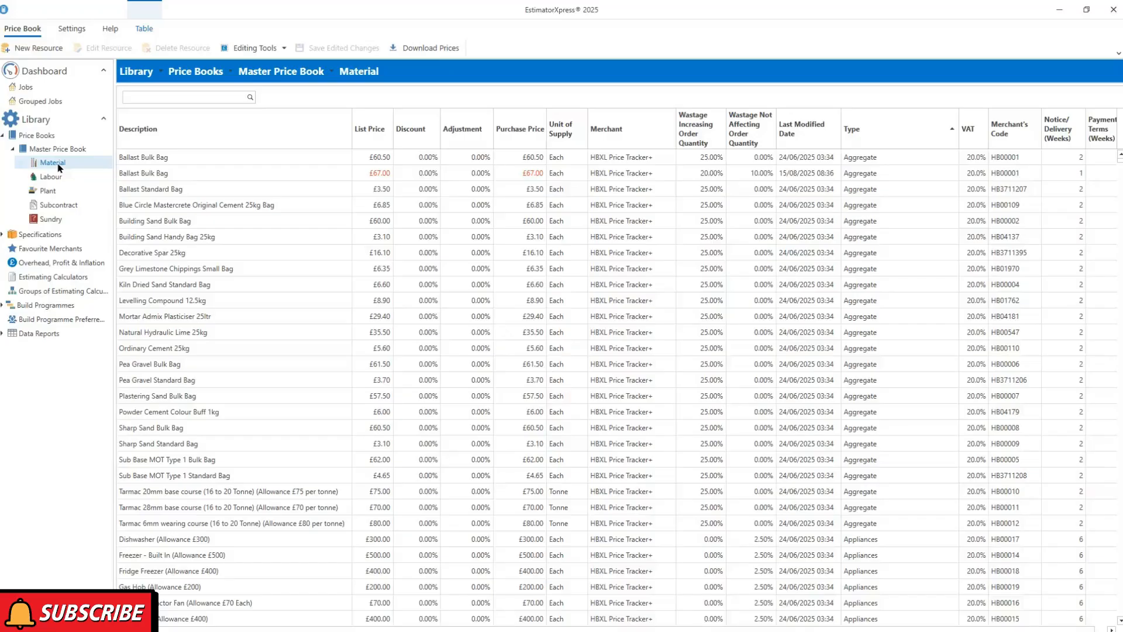
click(50, 77)
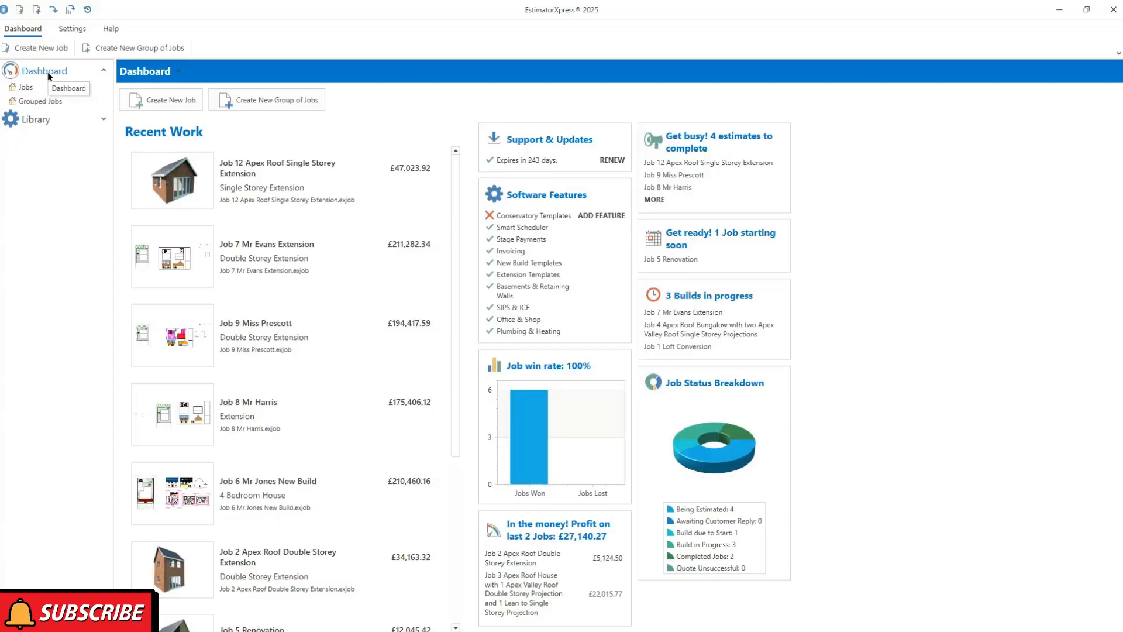
Create a new job quoted from a template, choosing Renovation then Loft Conversion as the job type
click(165, 102)
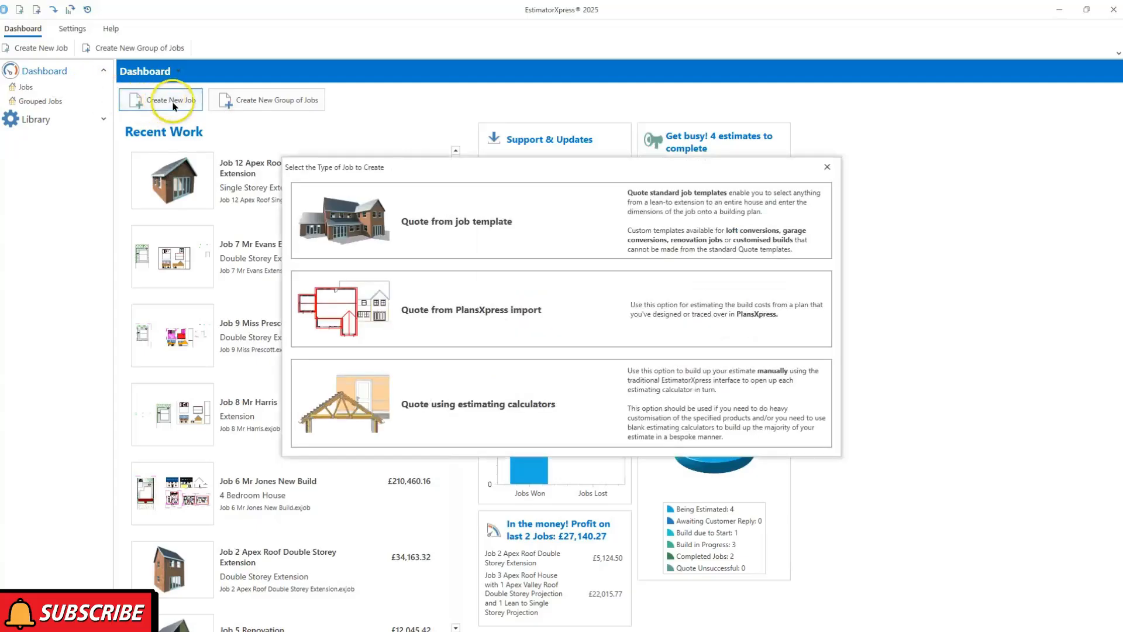
click(755, 225)
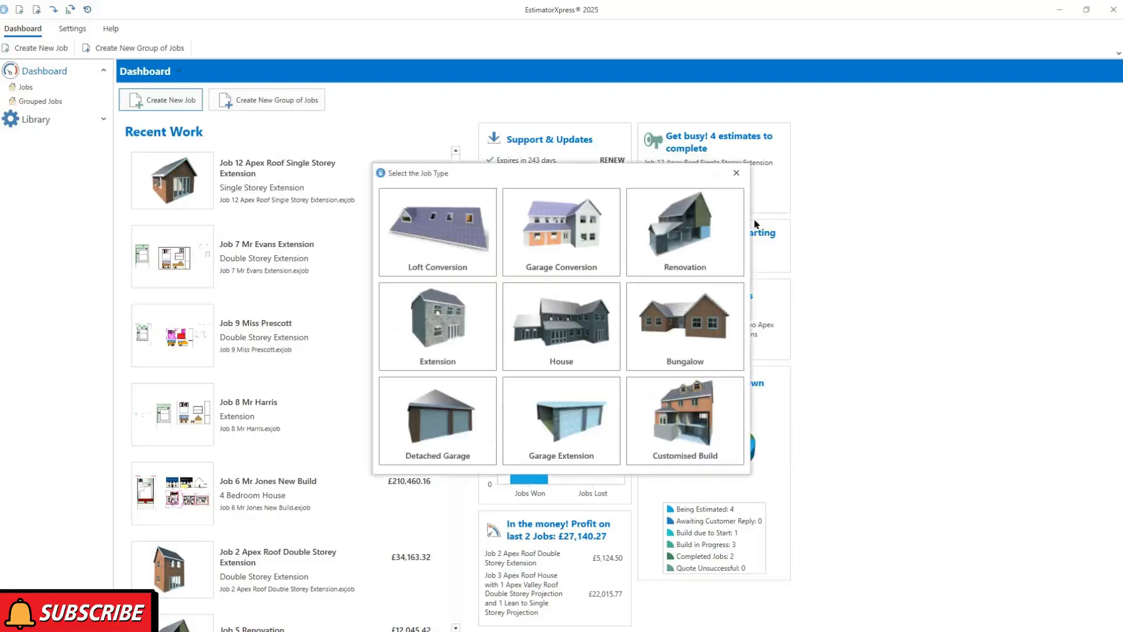
click(736, 240)
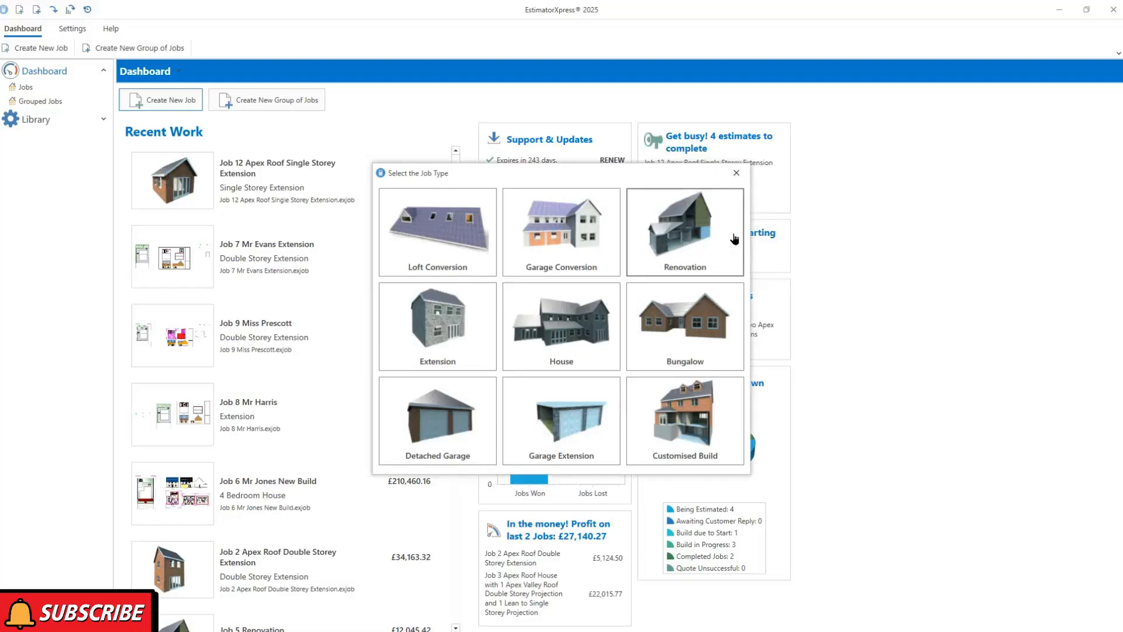
click(448, 245)
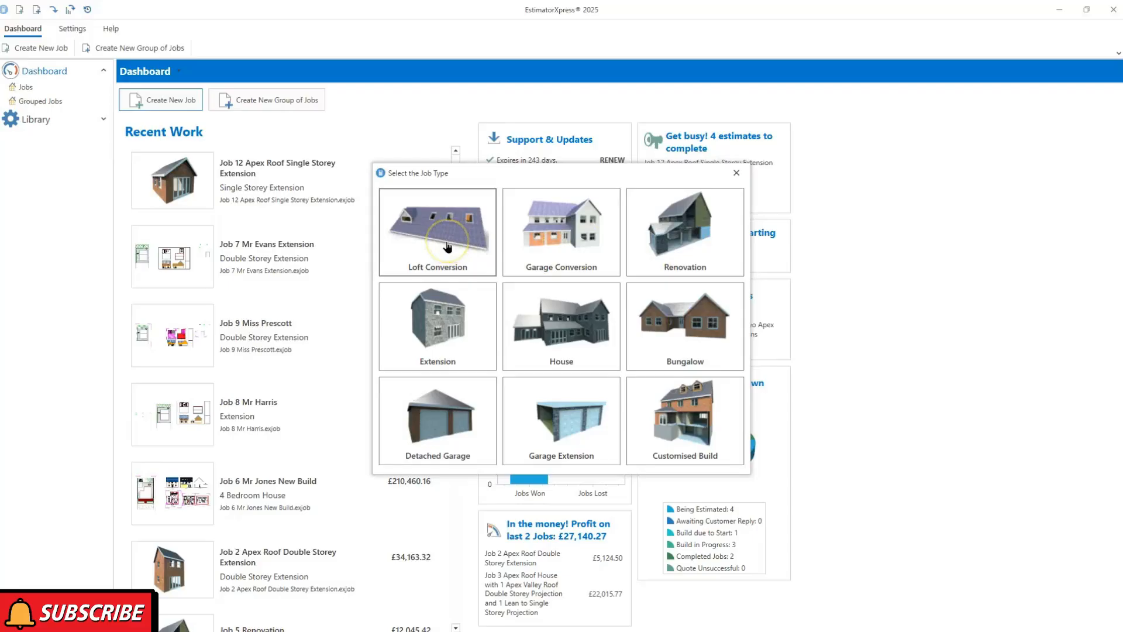
click(448, 229)
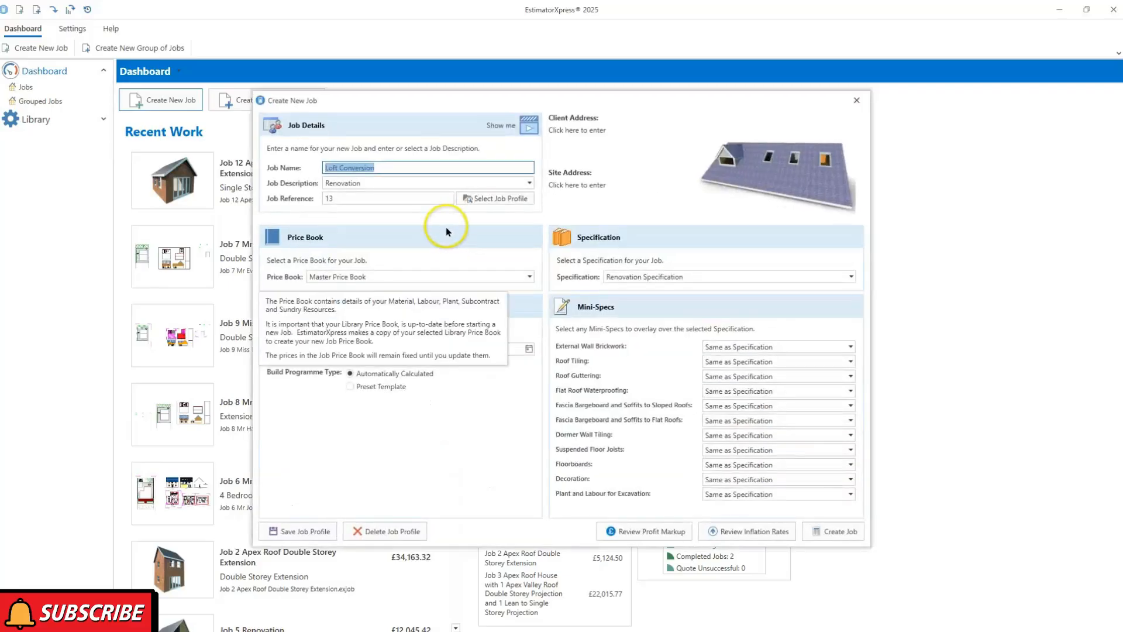
Enter the client's name as the Job Name and set the description to Loft Conversion
text(Mr )
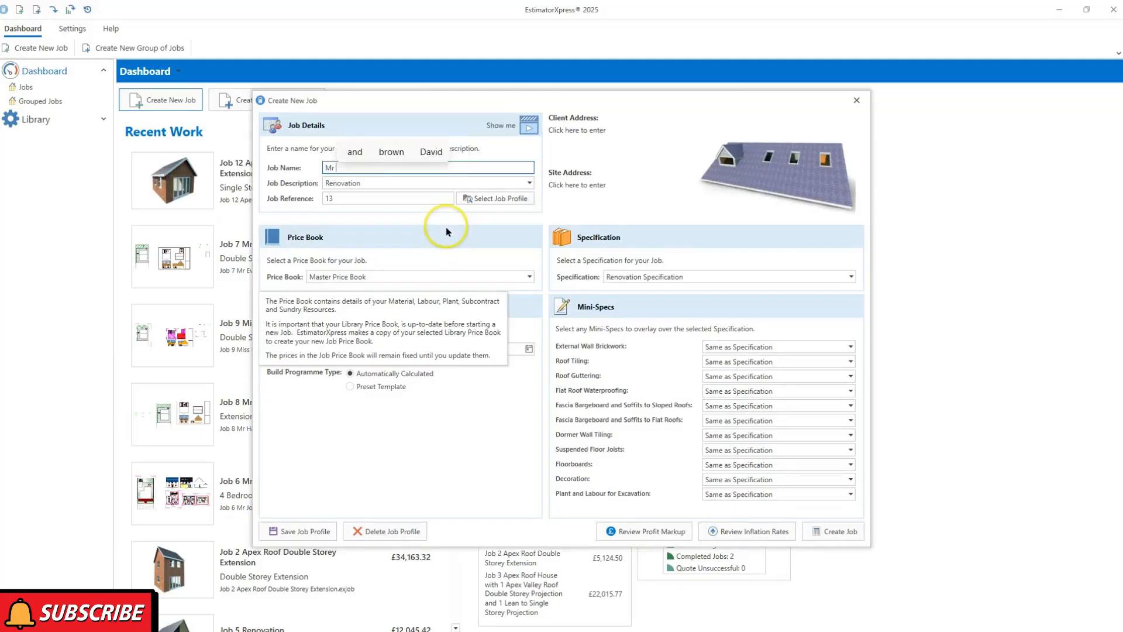
text(Smith)
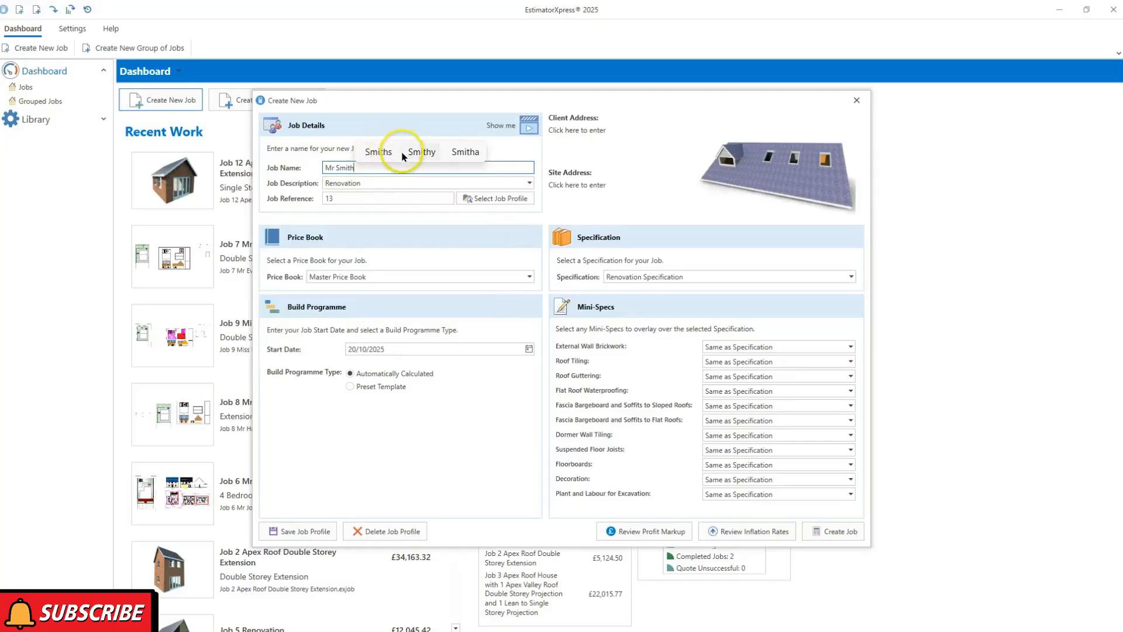
click(409, 120)
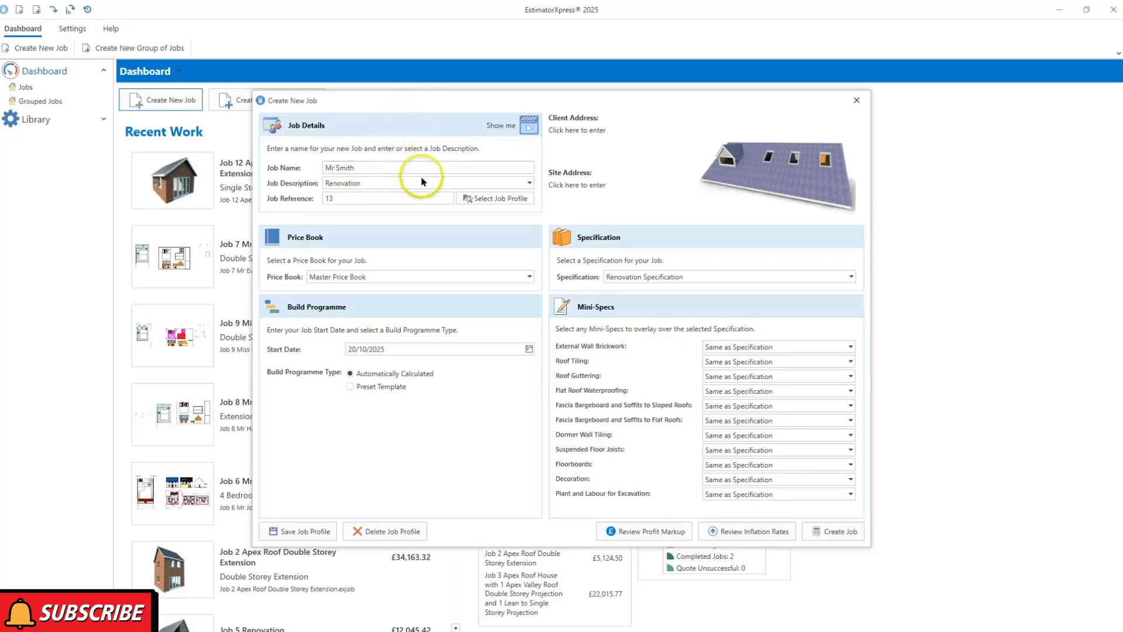
double_click(402, 182)
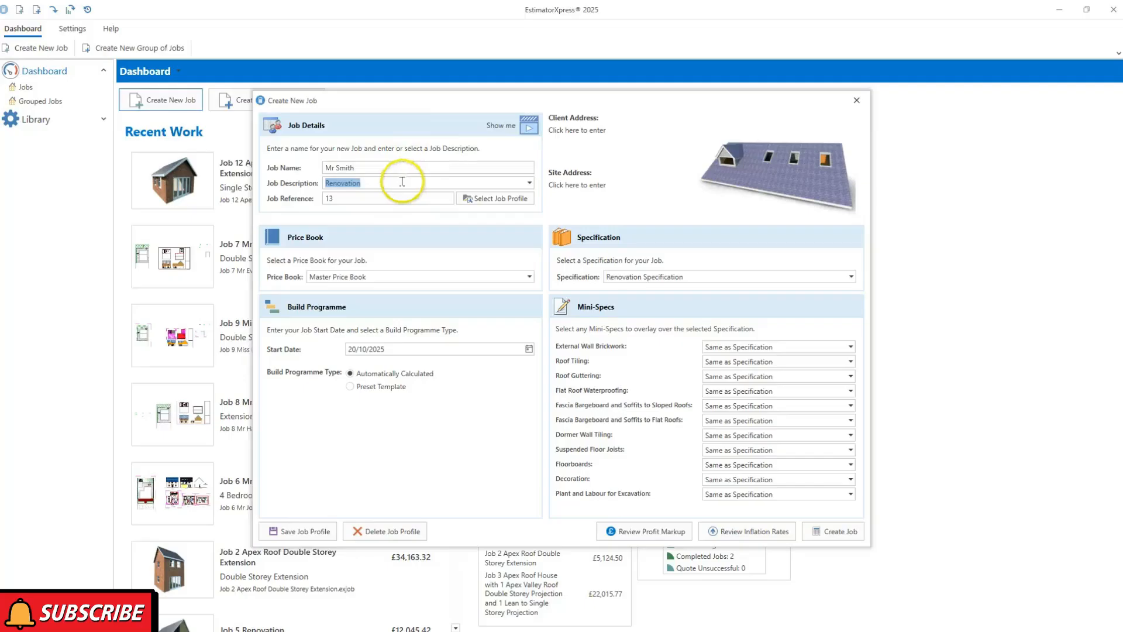
text(Loft Conversion)
key(Tab)
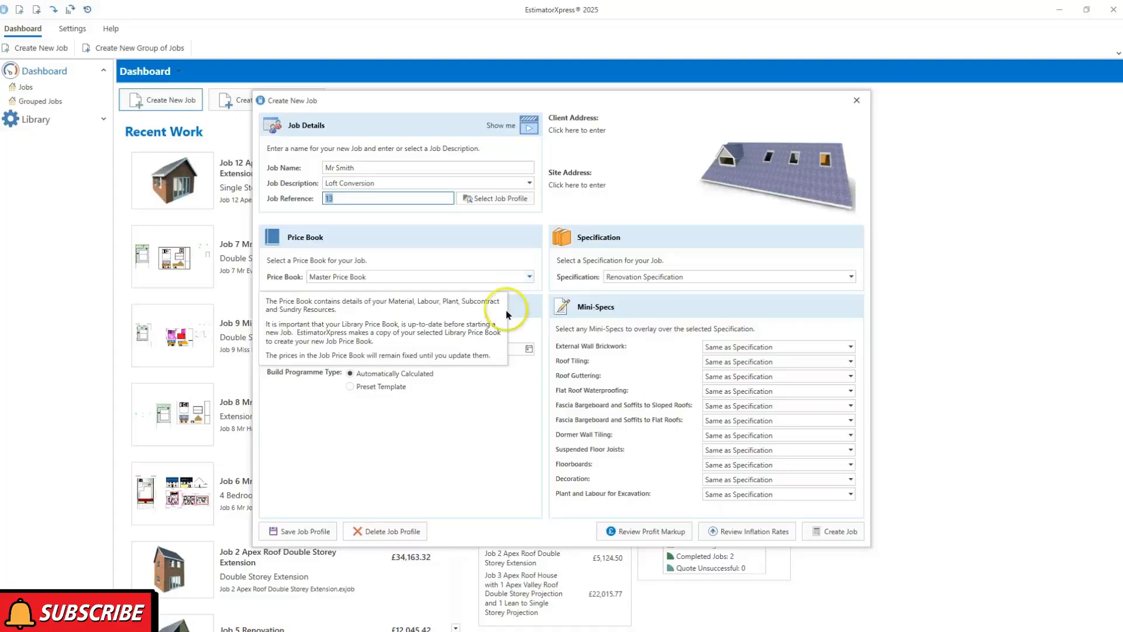
Set the job Start Date to 6 April 2026
click(529, 349)
click(474, 370)
click(474, 370)
click(474, 370)
click(474, 370)
click(474, 369)
click(474, 369)
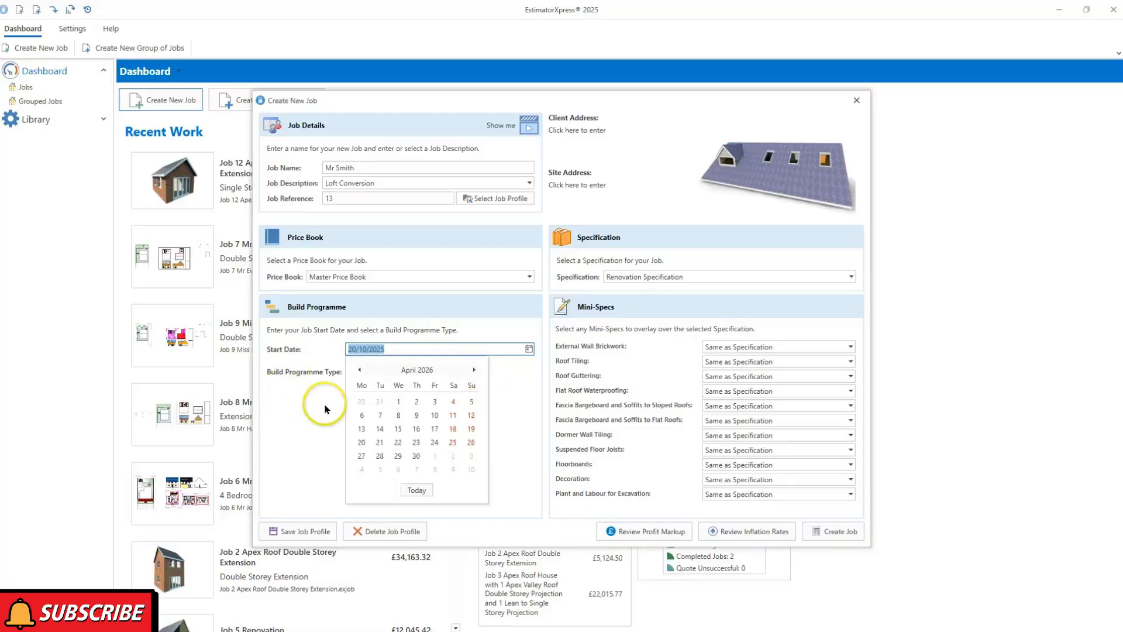
click(361, 415)
mouse_move(374, 375)
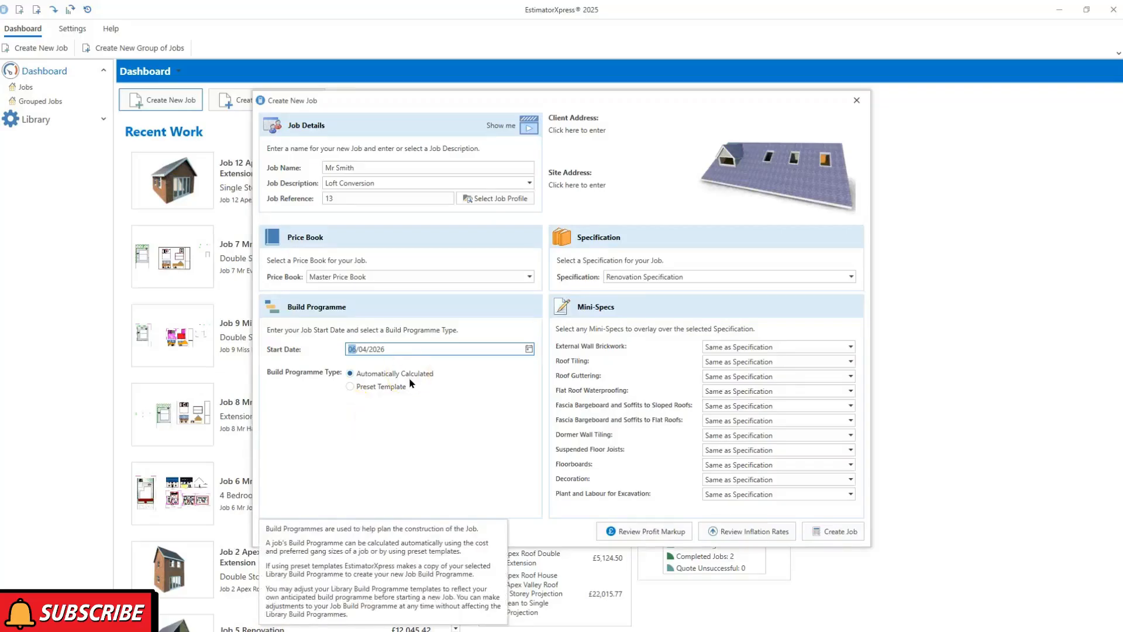
Keep Renovation Specification and brickwork as specified, then bring up the profit markups
click(841, 281)
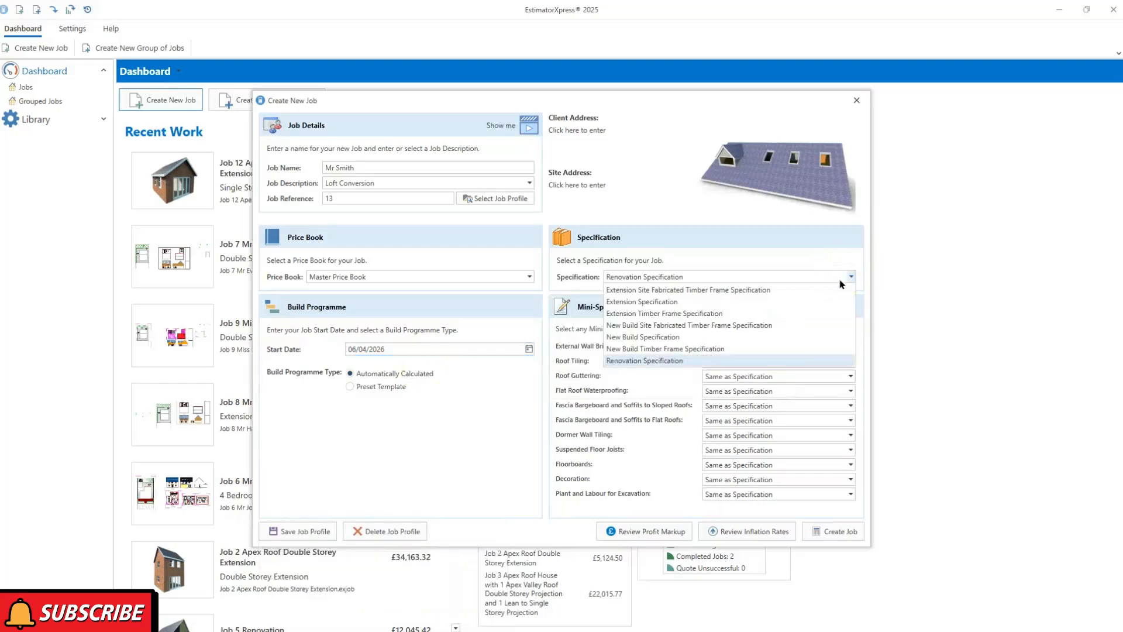
click(664, 361)
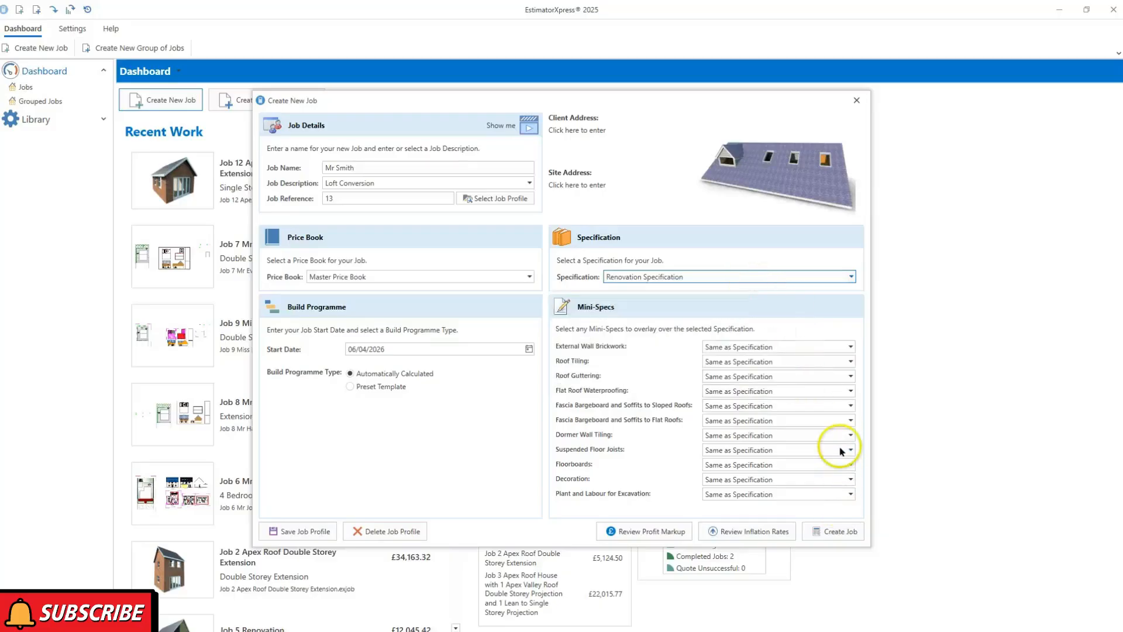
click(843, 353)
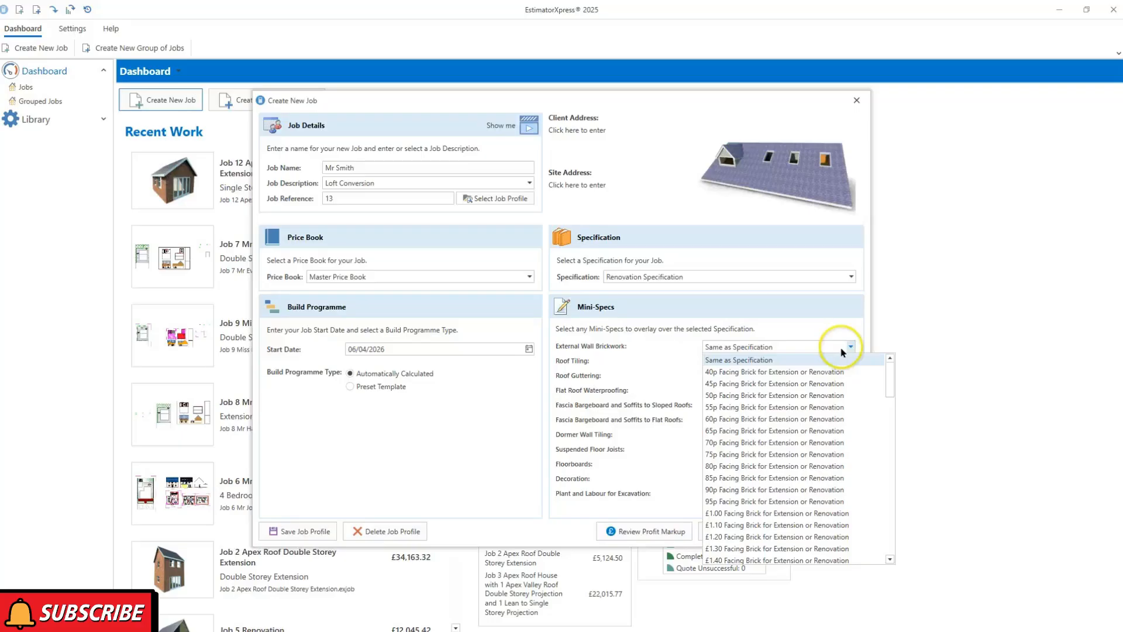
click(651, 334)
click(633, 534)
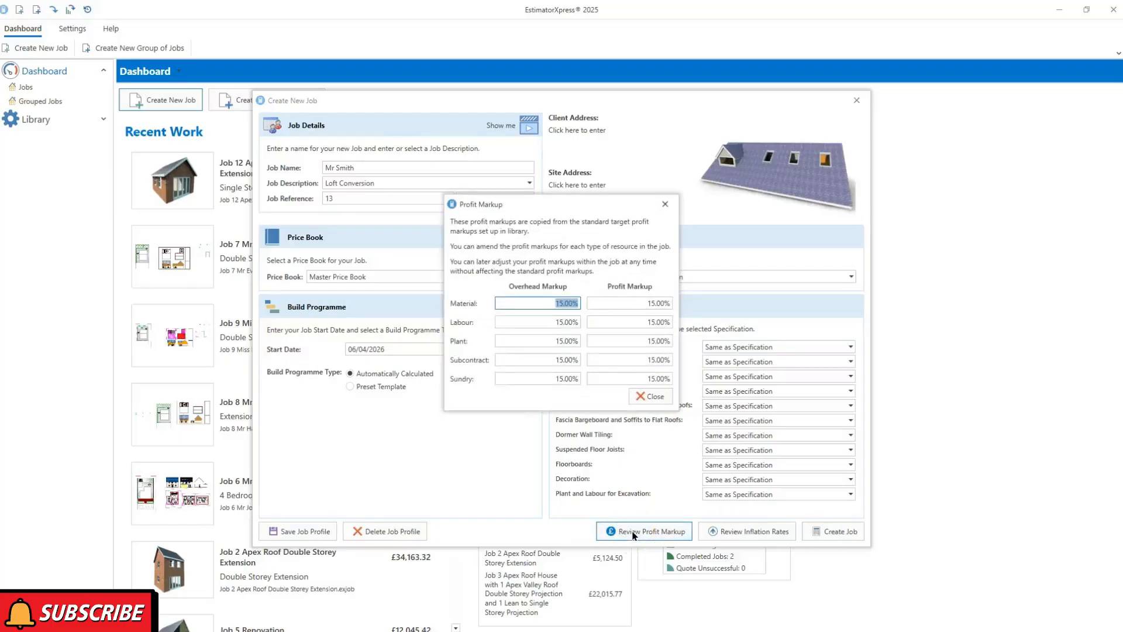
Check the 15% profit markups and 5% inflation with 12-week delay, then create Job 13
click(639, 398)
click(760, 532)
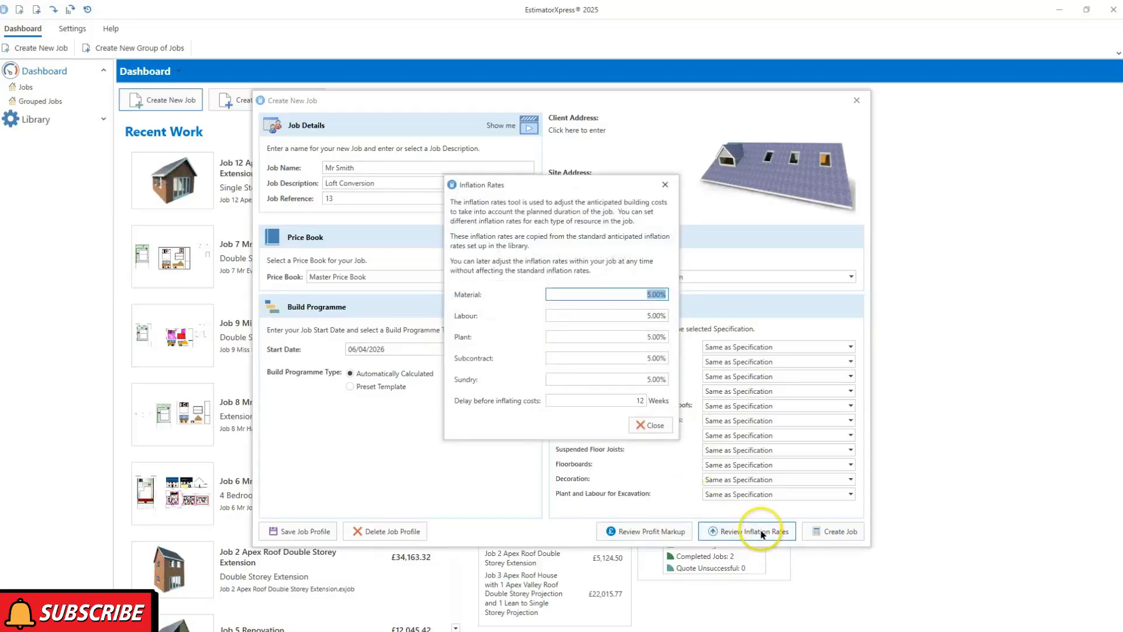
click(763, 535)
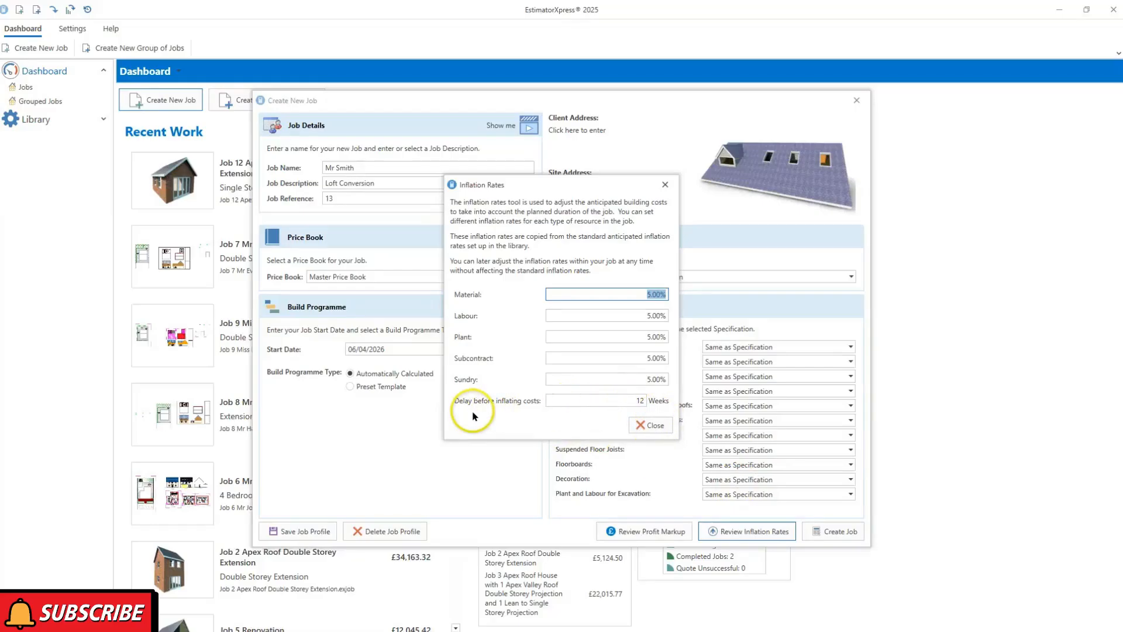
click(646, 425)
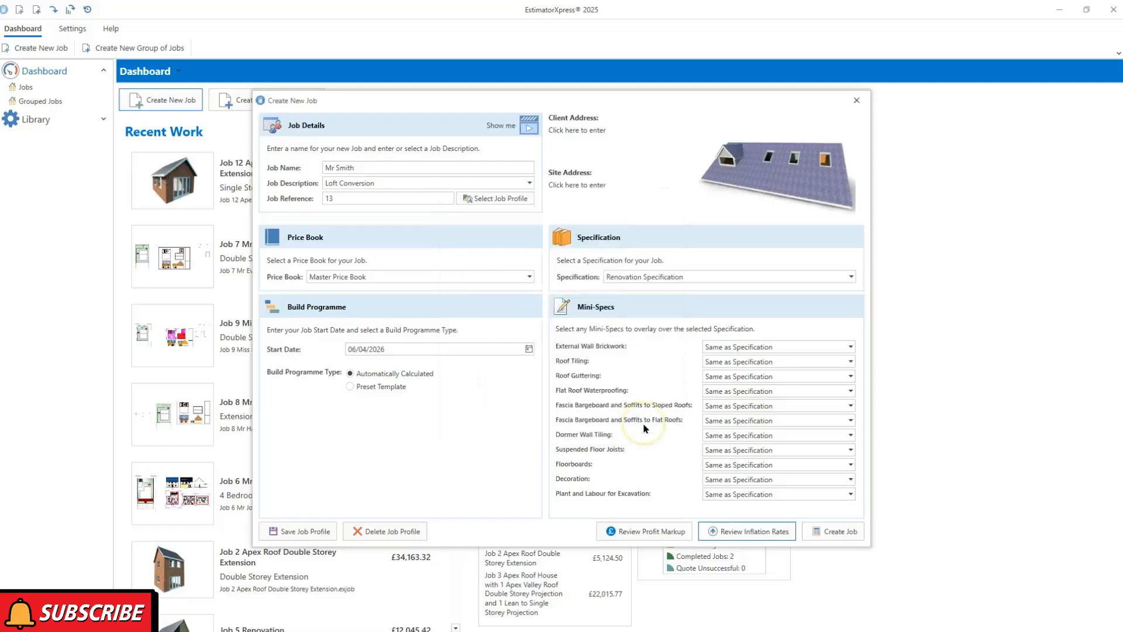
click(837, 532)
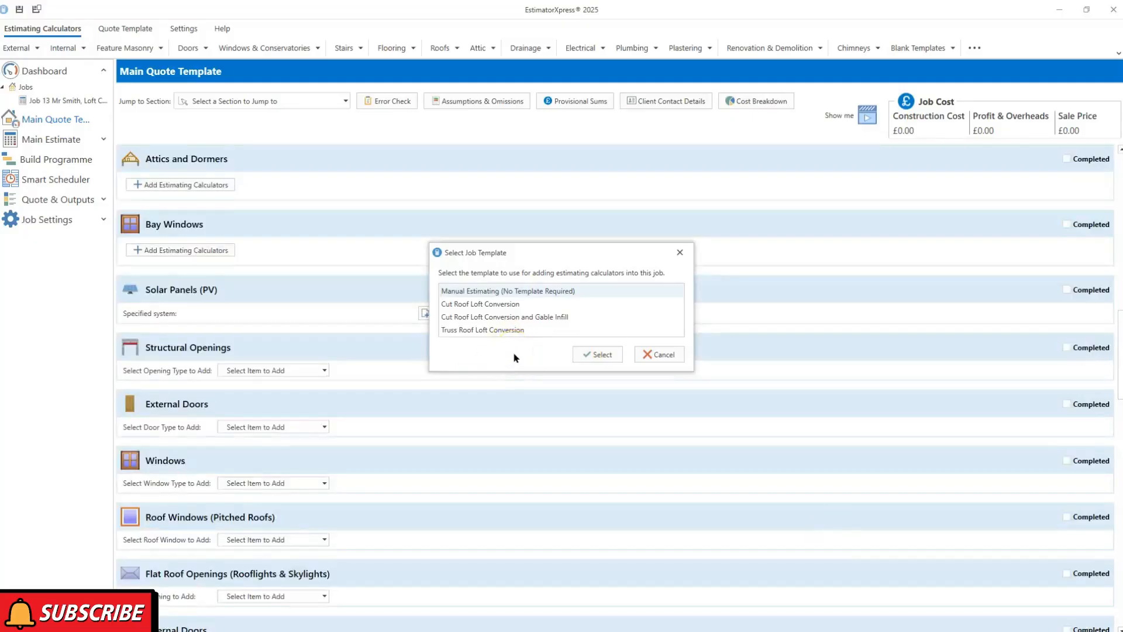
Pick the Cut Roof Loft Conversion job template and confirm it
click(522, 309)
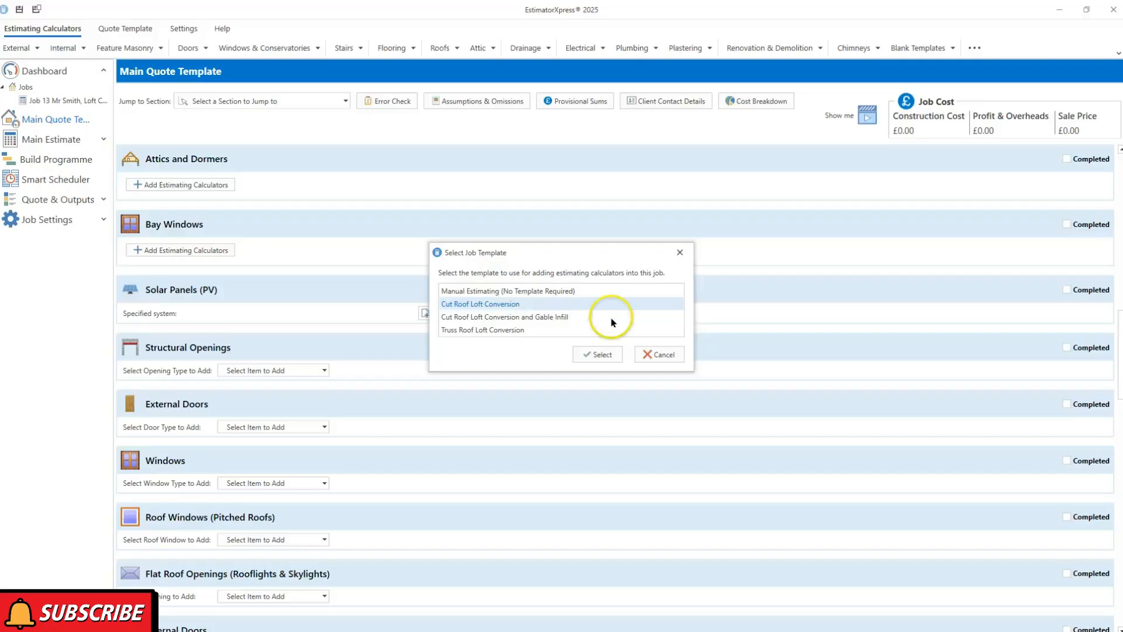
click(595, 355)
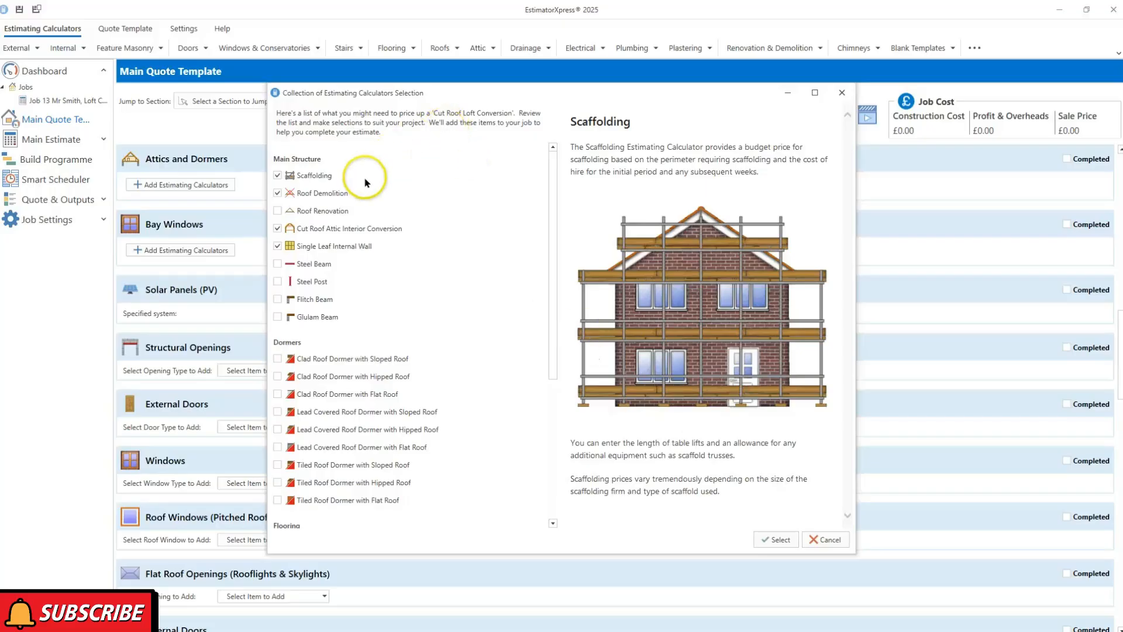
Read the attic interior conversion and single leaf internal wall descriptions, then add the ticked calculators
mouse_move(341, 199)
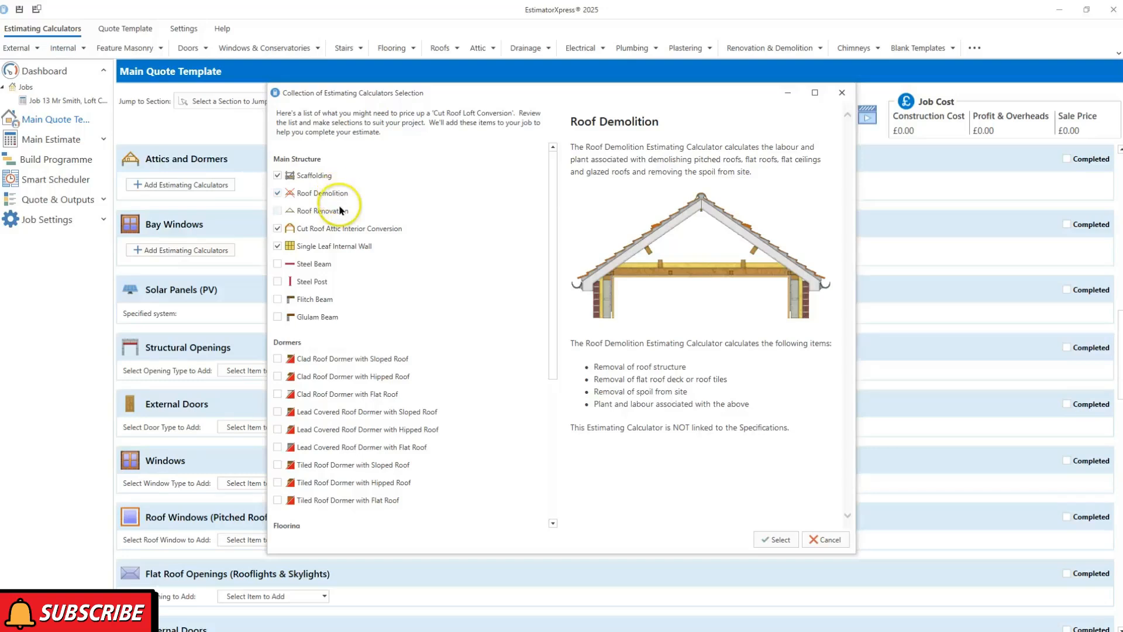
click(366, 229)
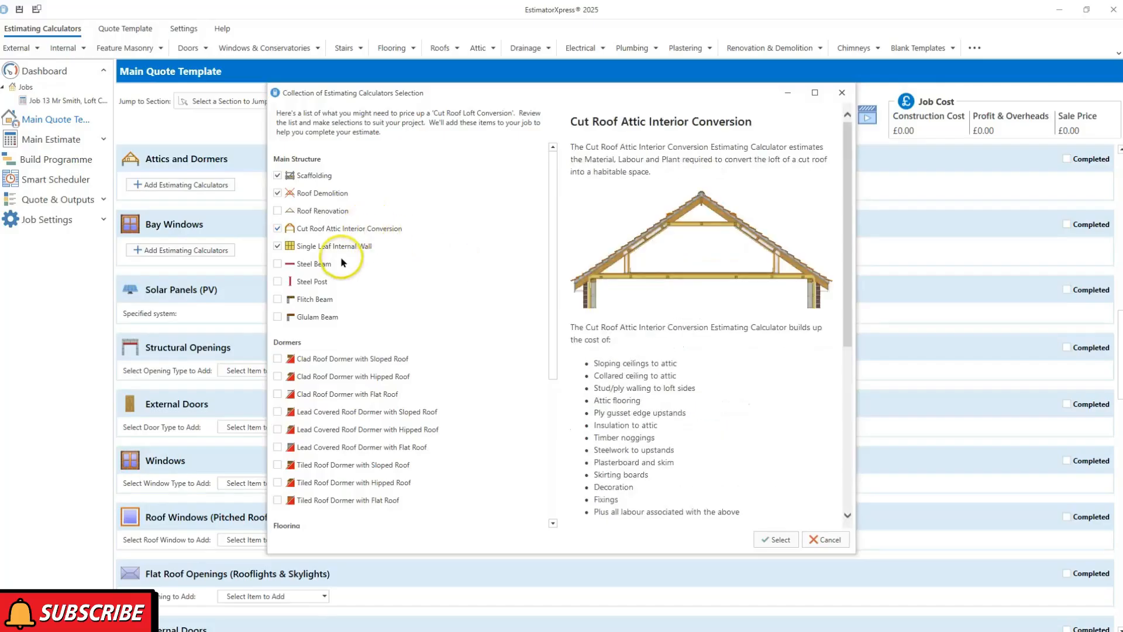
click(321, 248)
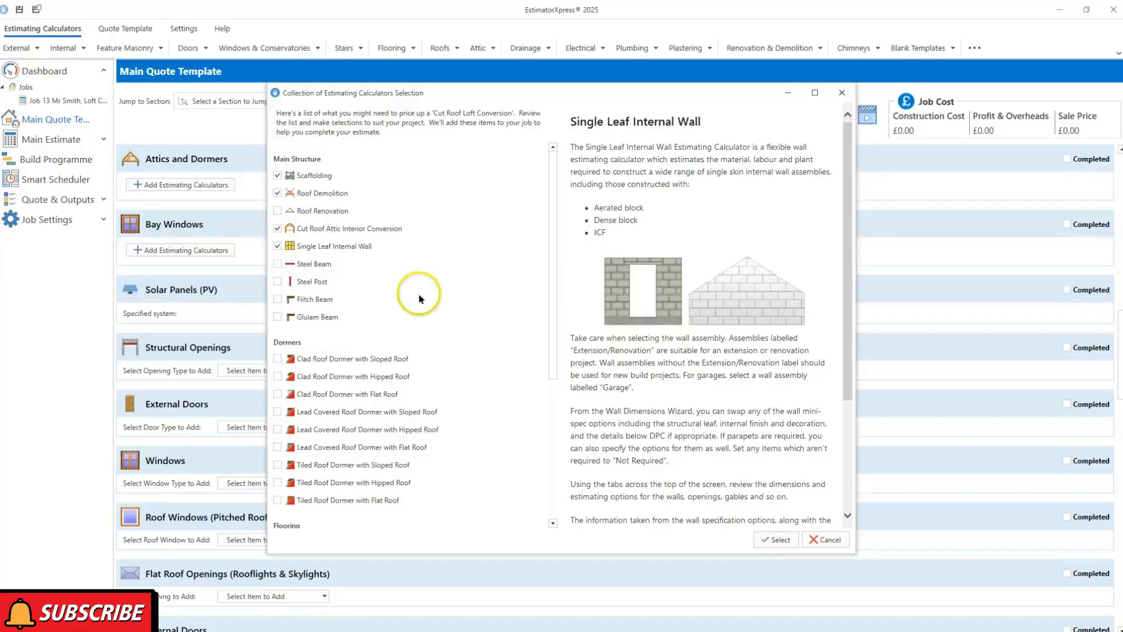
click(776, 540)
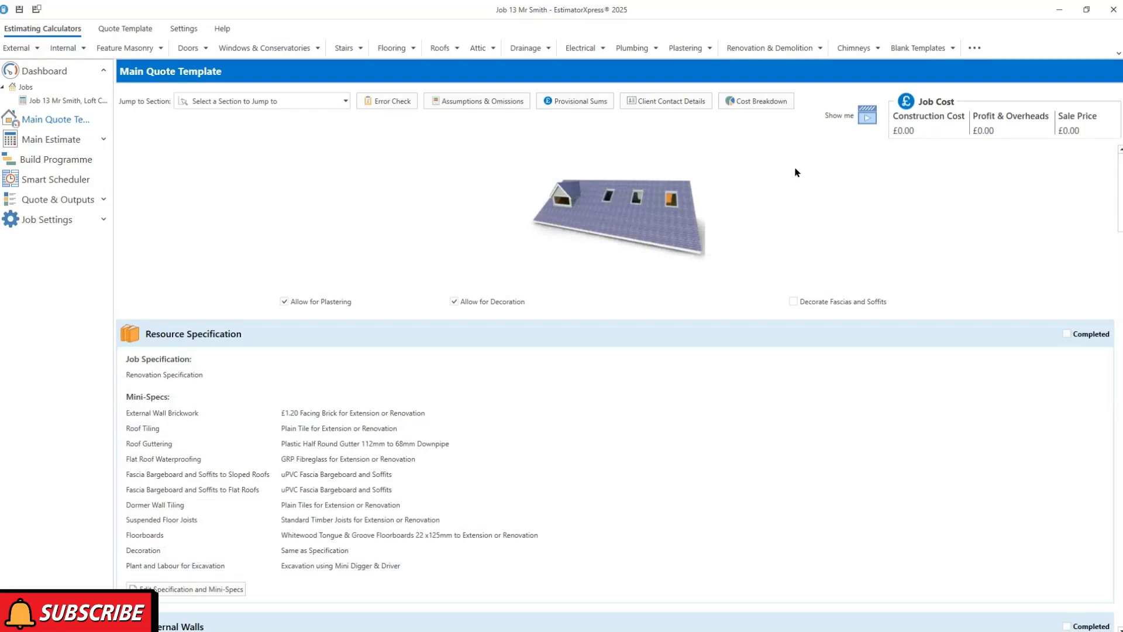
Scroll the Main Quote Template down to the Internal Walls and Attics and Dormers sections
click(794, 171)
scroll(690, 344, down, 5)
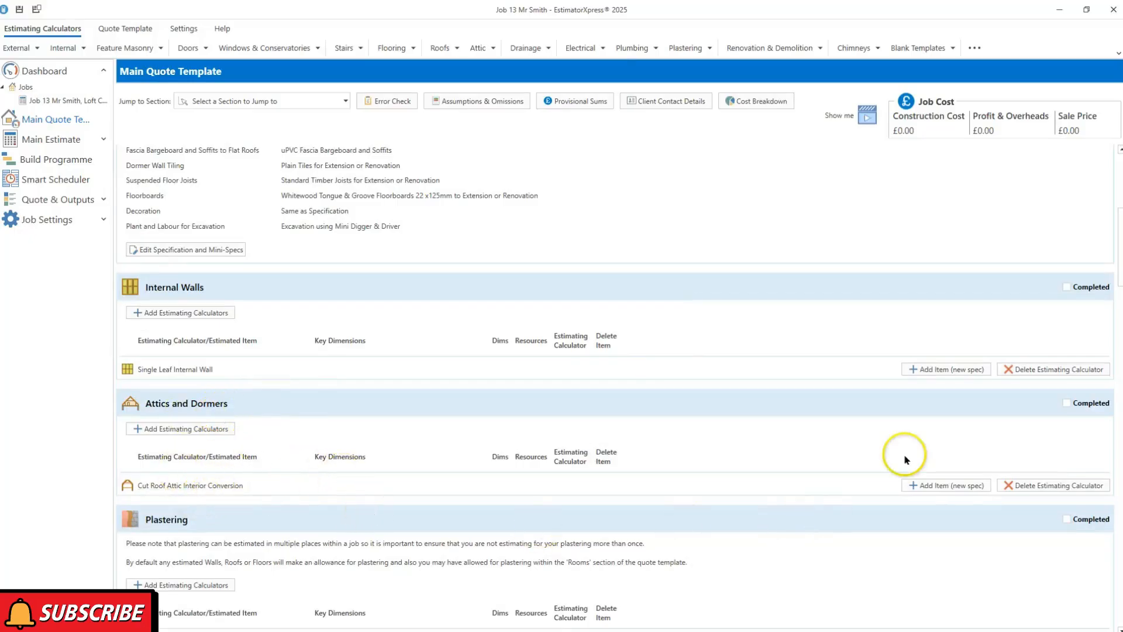
Add a Small attic item to the attic conversion with tech tips and diagram labels shown
click(928, 488)
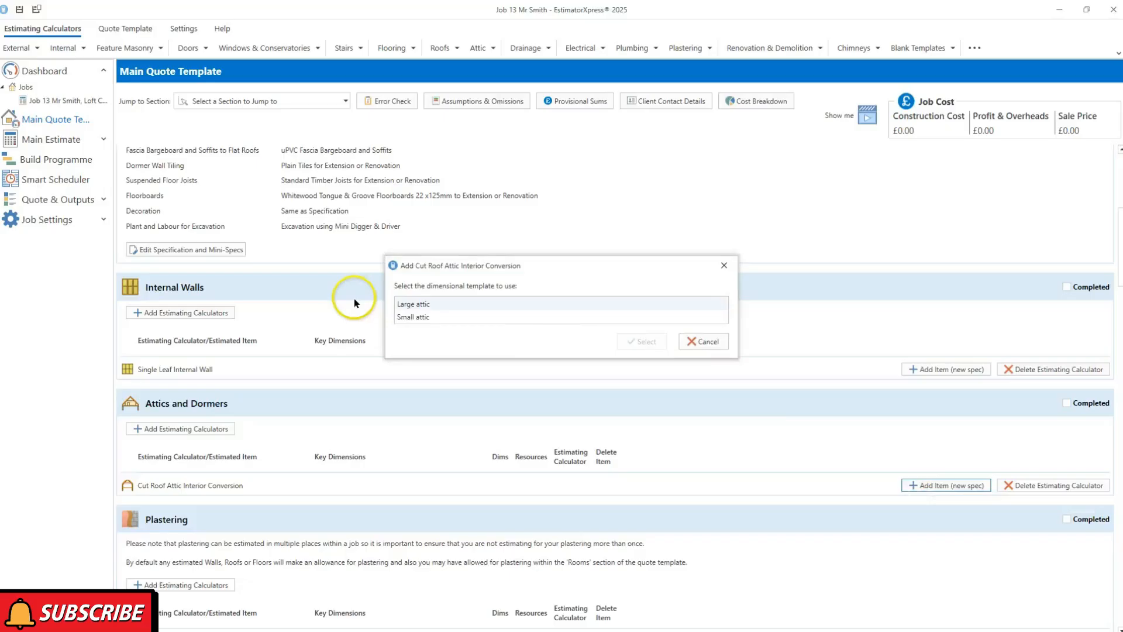
click(410, 316)
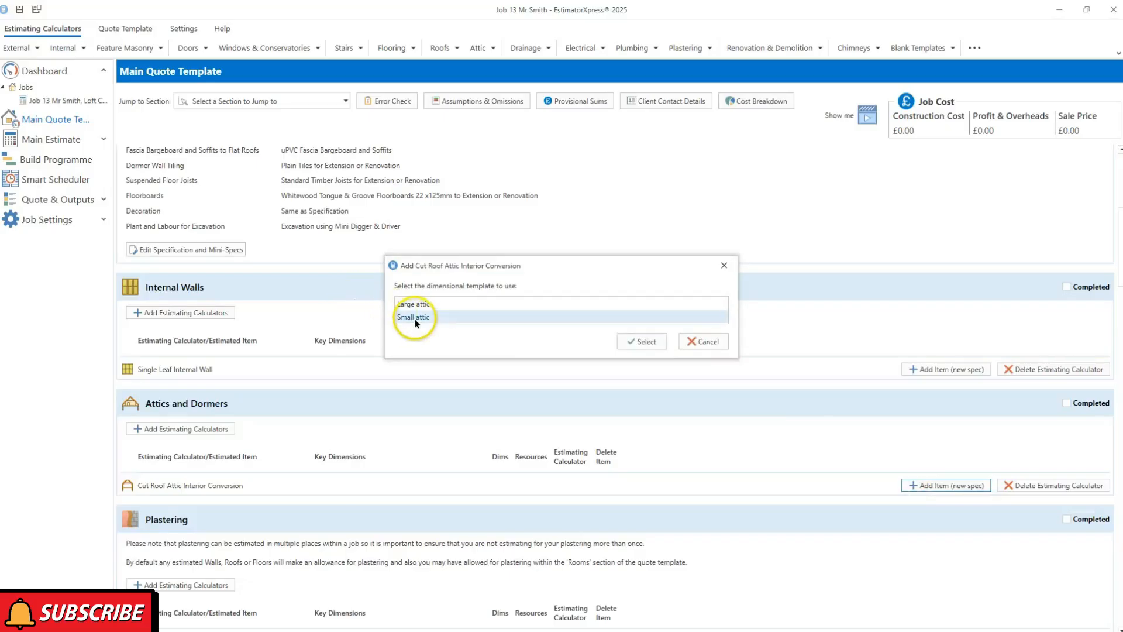
click(644, 344)
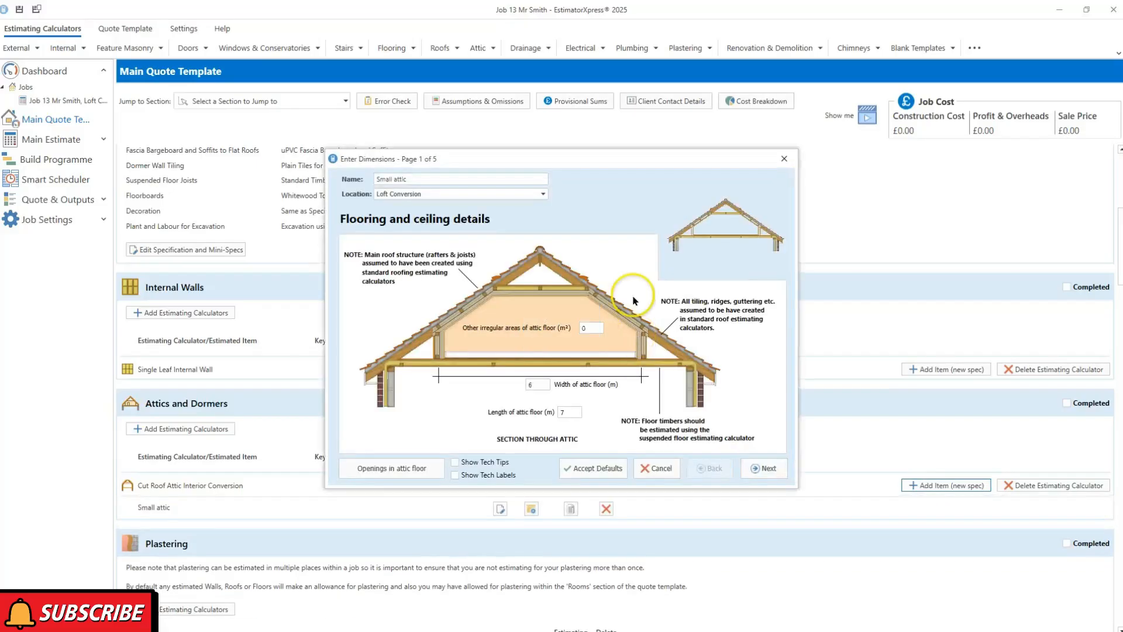
click(498, 465)
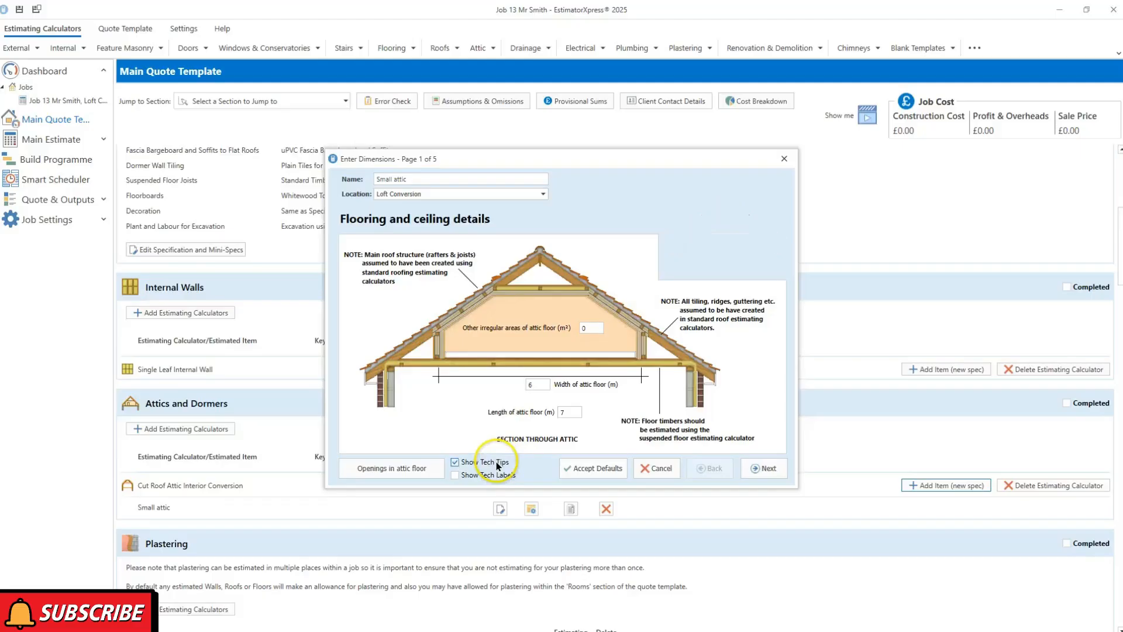
click(470, 478)
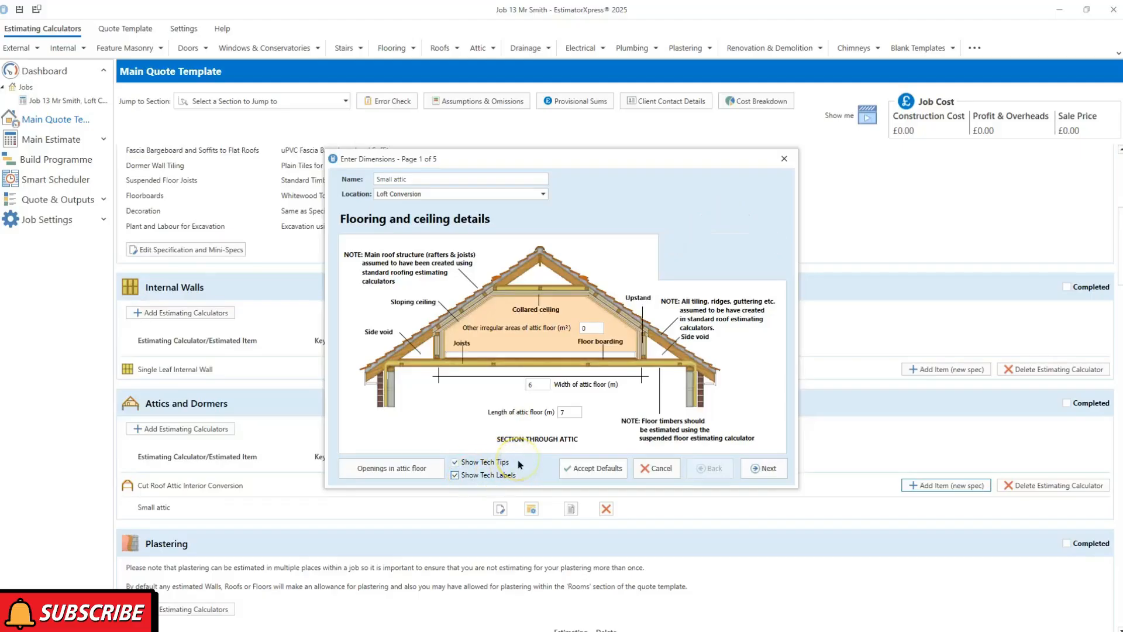
click(468, 460)
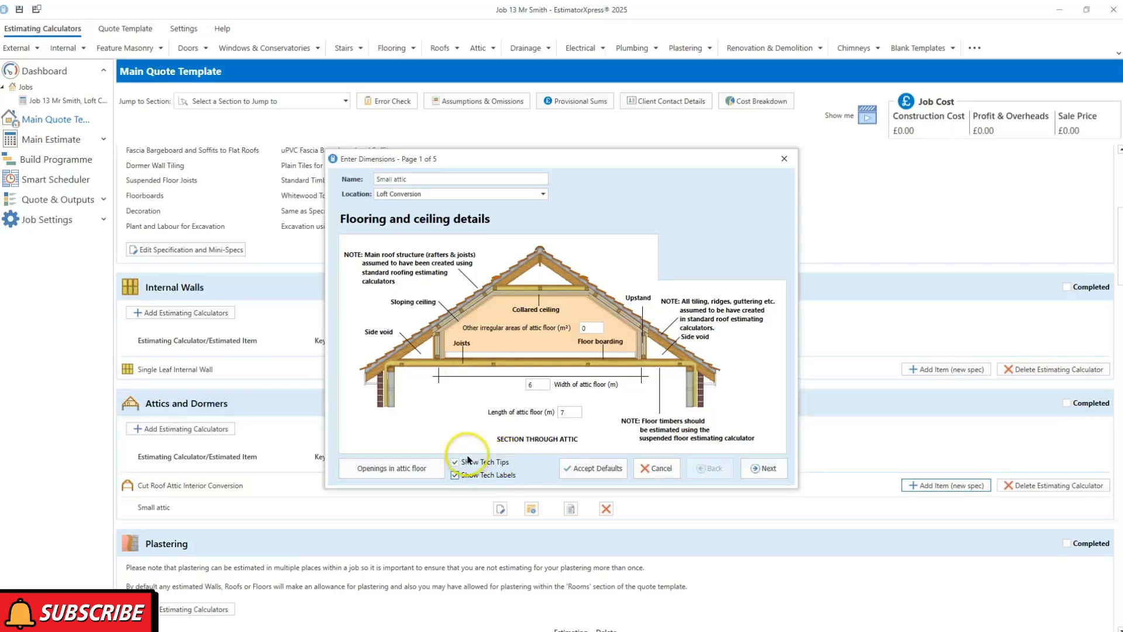
Enter the attic floor as 4 m long by 6.5 m wide and check its openings
click(564, 413)
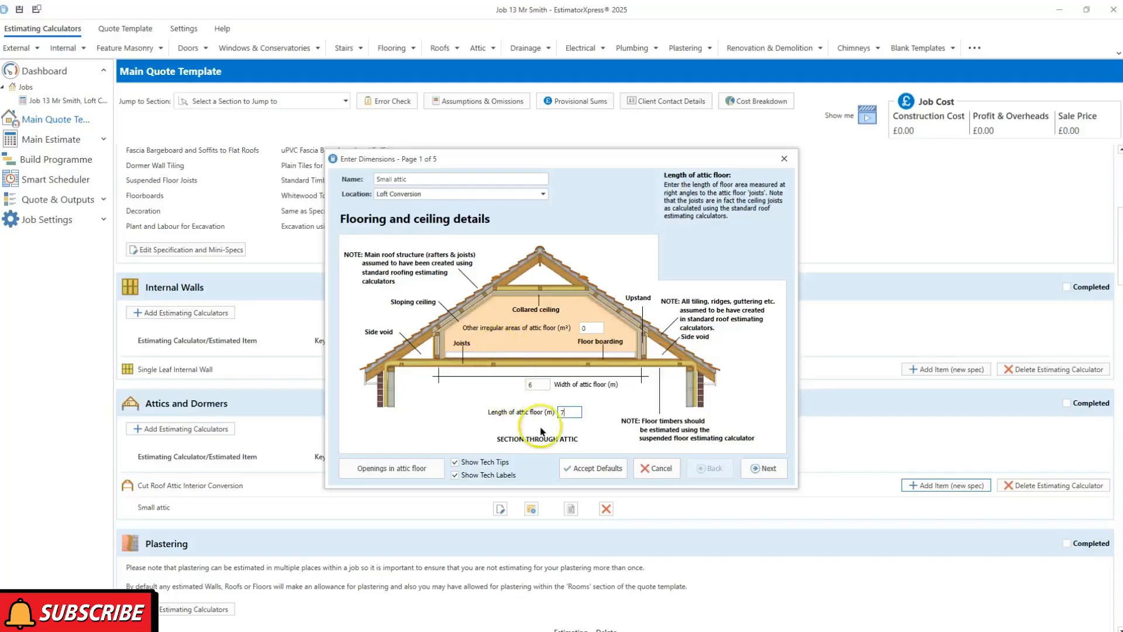
drag(574, 415, 541, 422)
click(537, 387)
text(6.5)
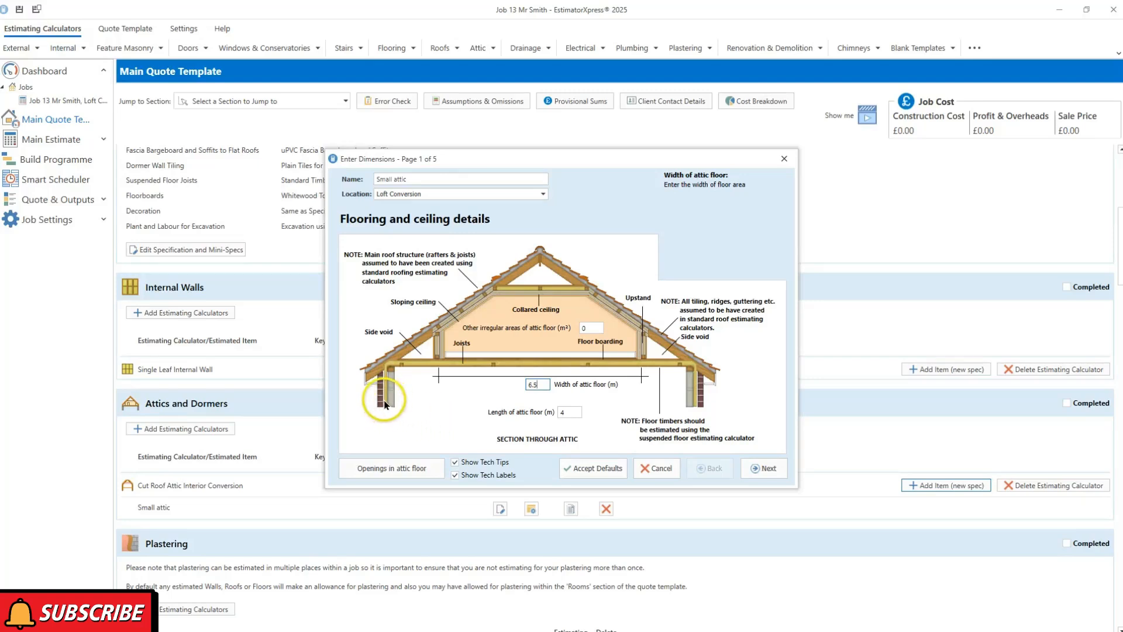
click(396, 468)
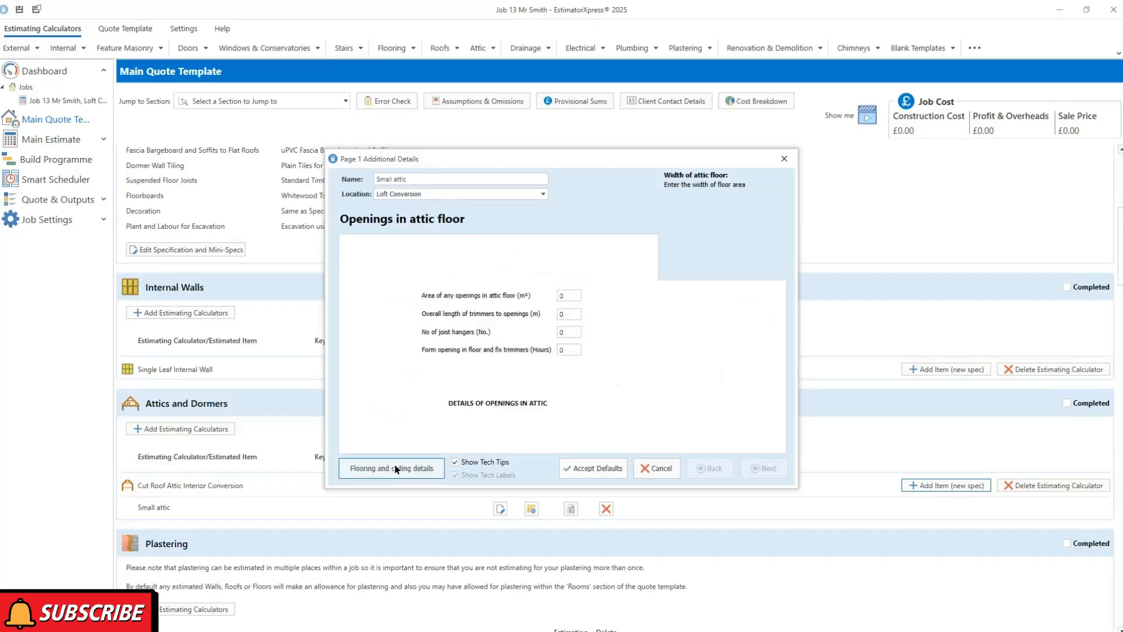
click(396, 468)
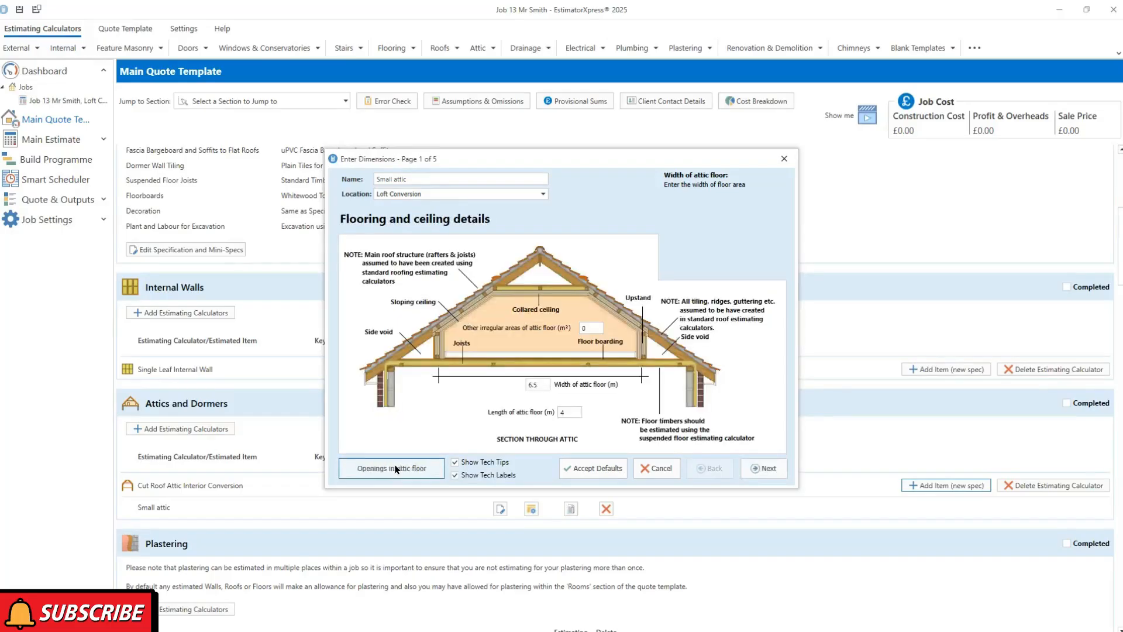
On page 2, review collar overlap, collar ceiling span and length, and the 14 m side void
click(767, 471)
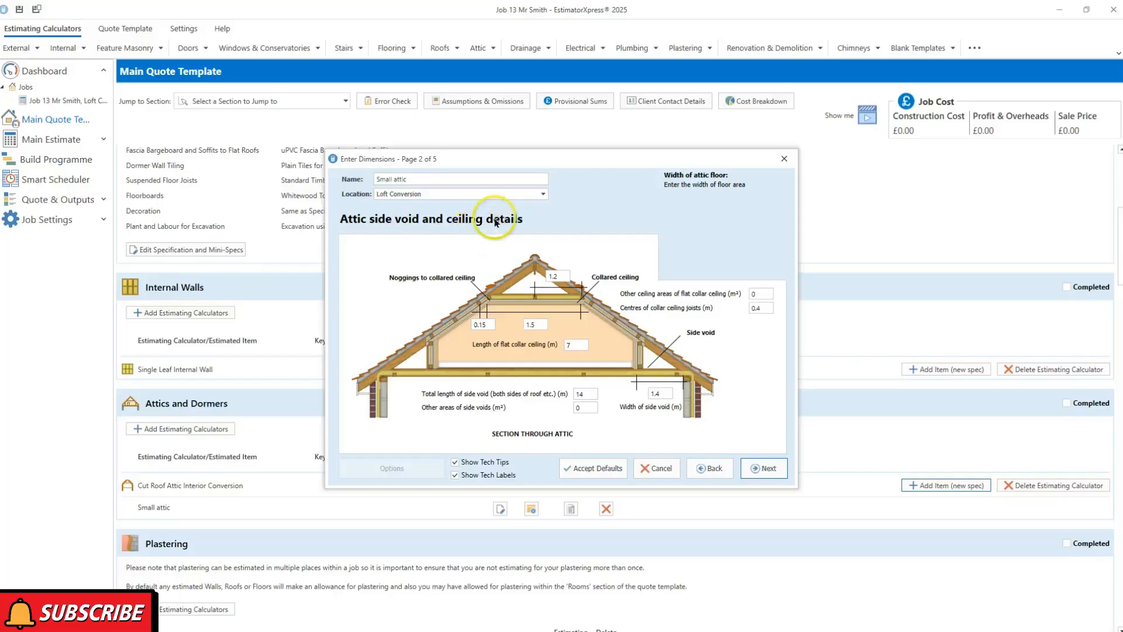
click(485, 325)
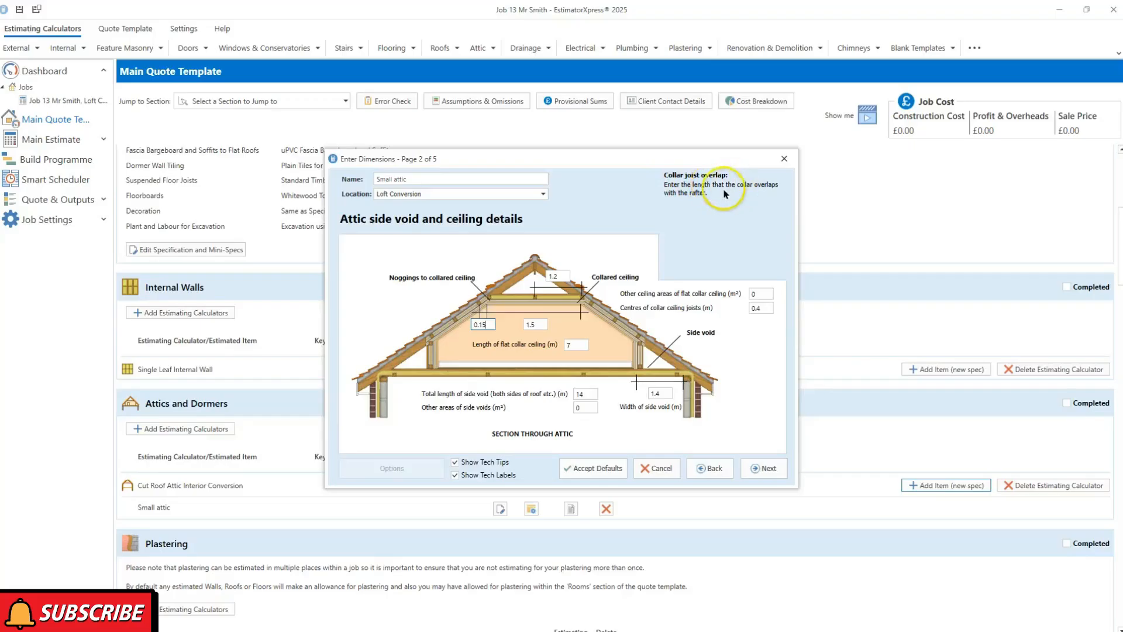
click(531, 323)
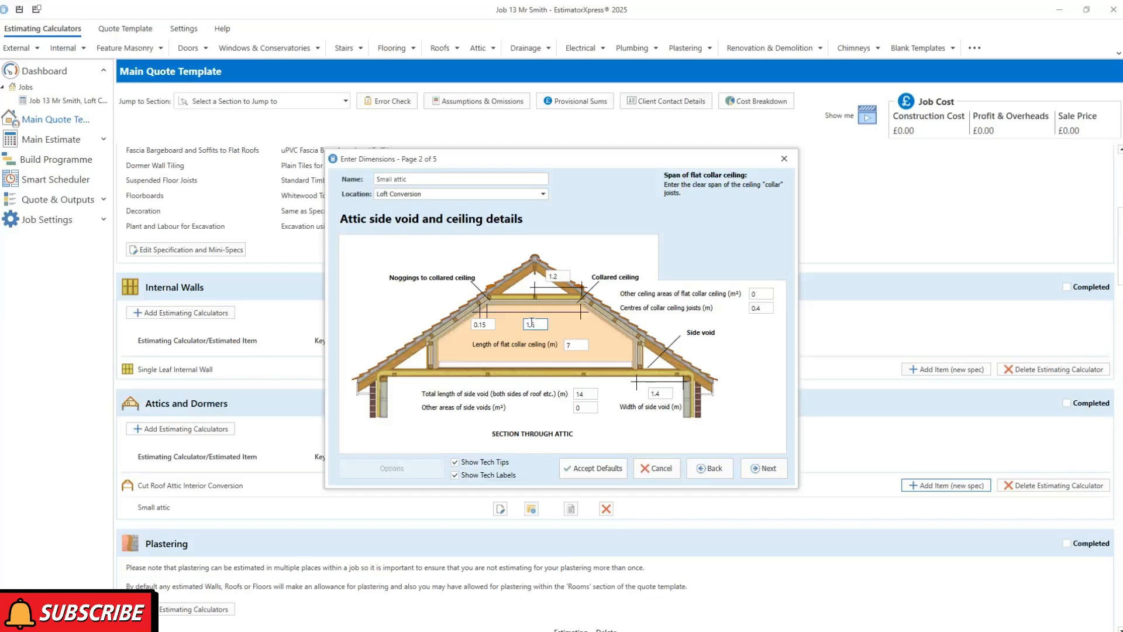
click(580, 345)
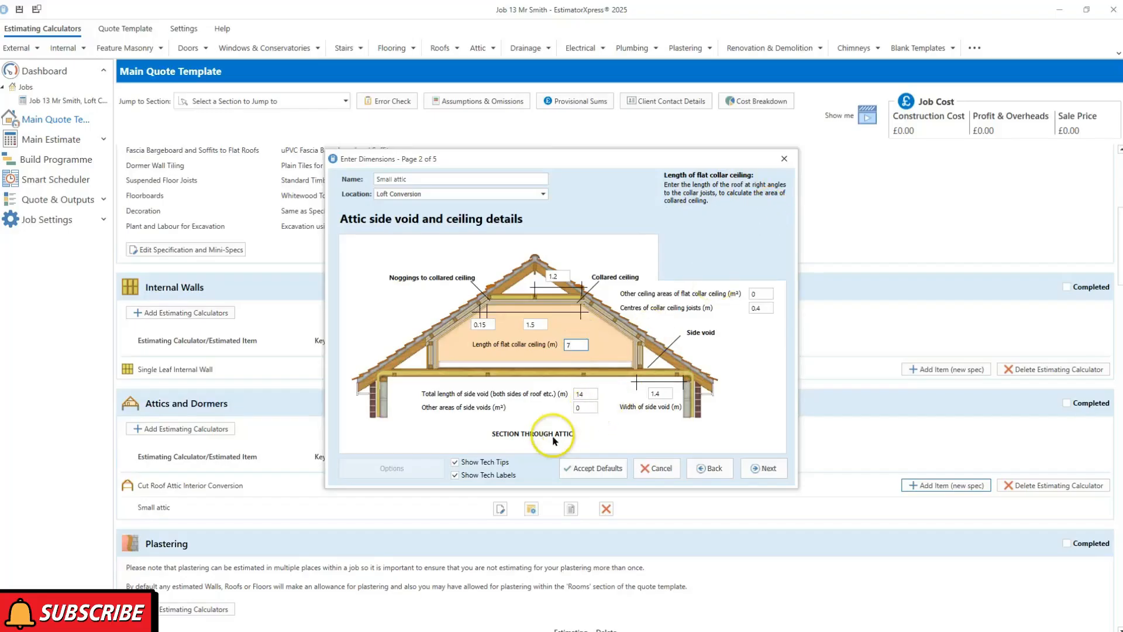
click(588, 394)
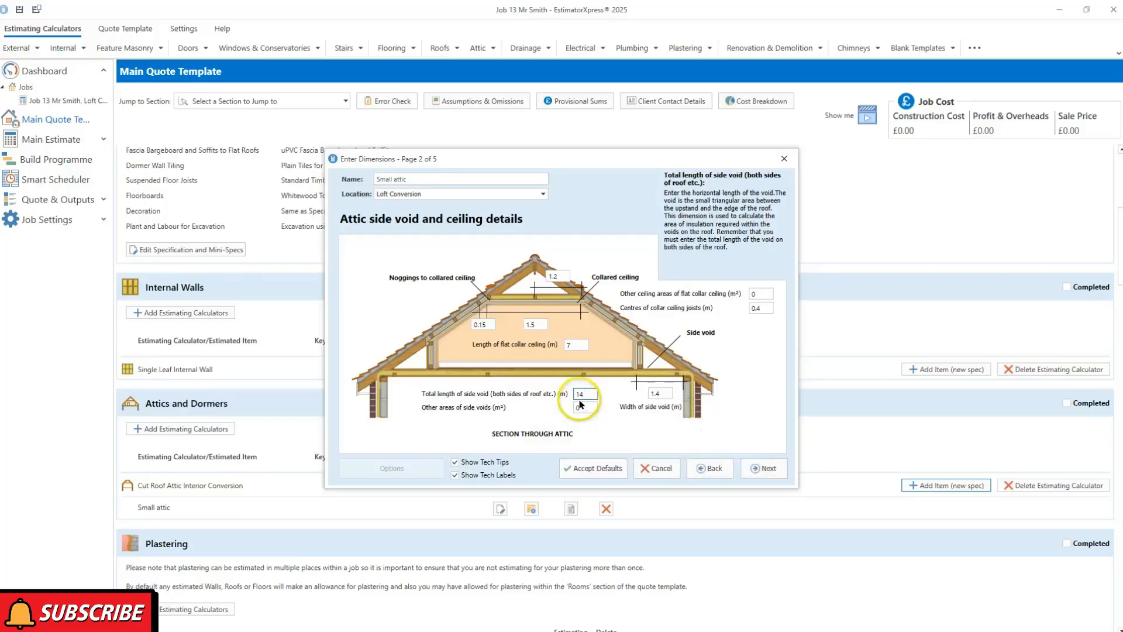
mouse_move(591, 392)
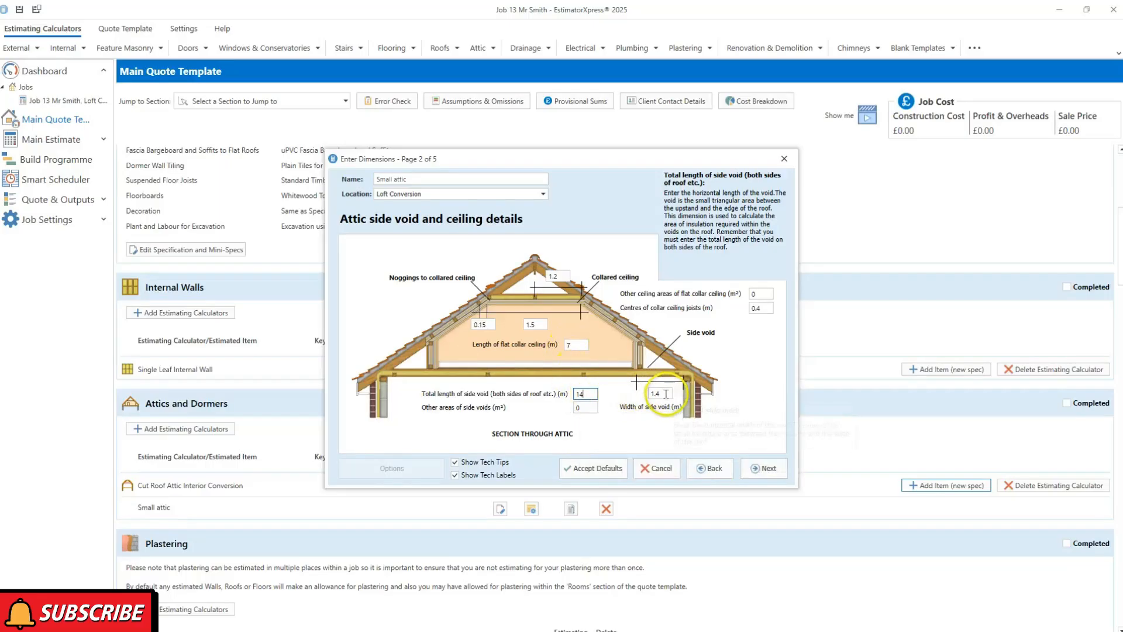
click(579, 407)
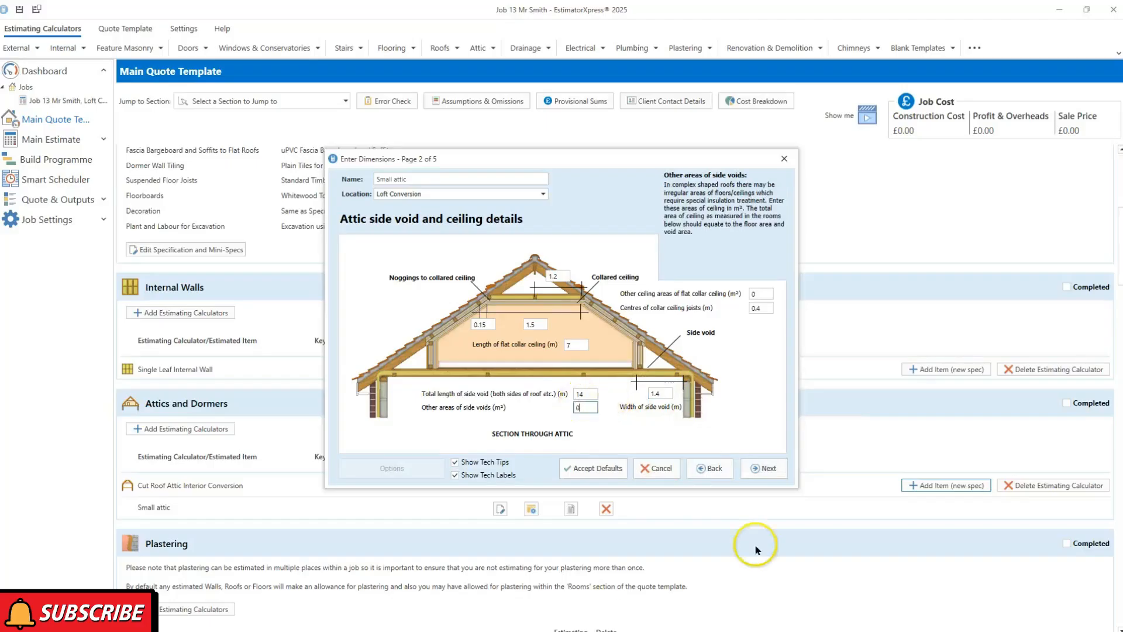
On page 3, accept the sloping ceiling length, span and nogging centres, then continue to page 4
click(763, 469)
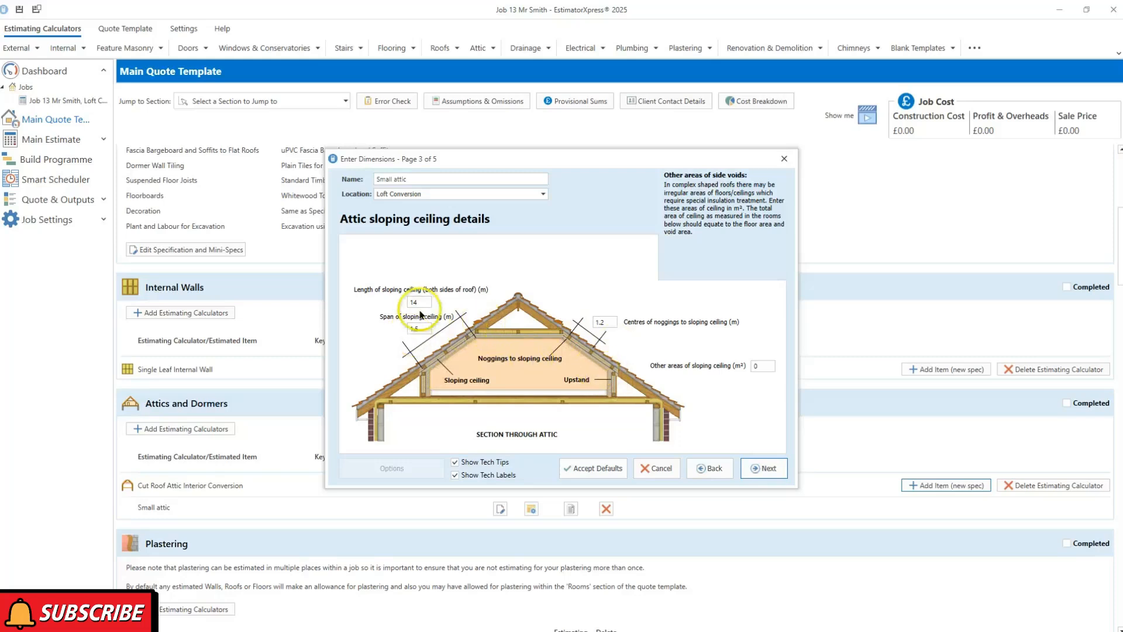
click(420, 302)
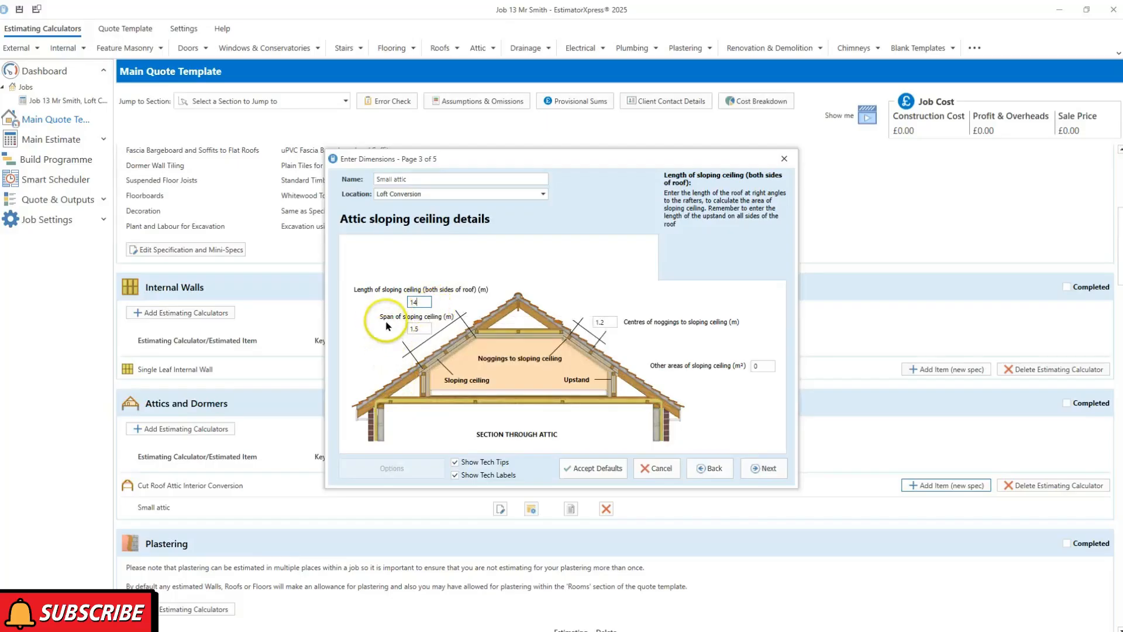
click(419, 328)
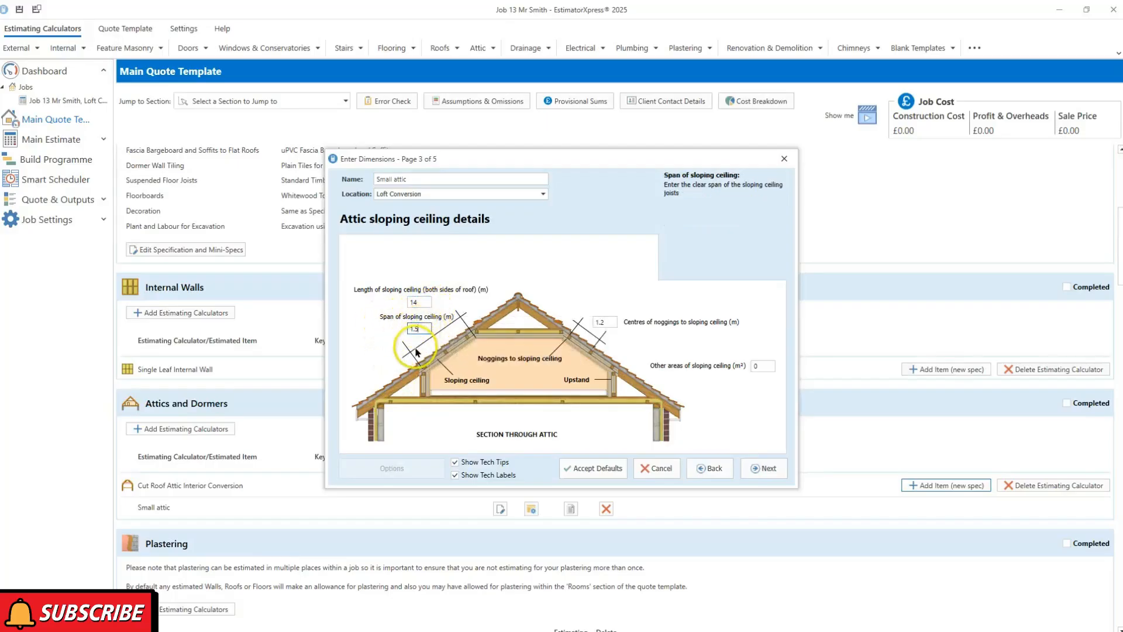
click(611, 321)
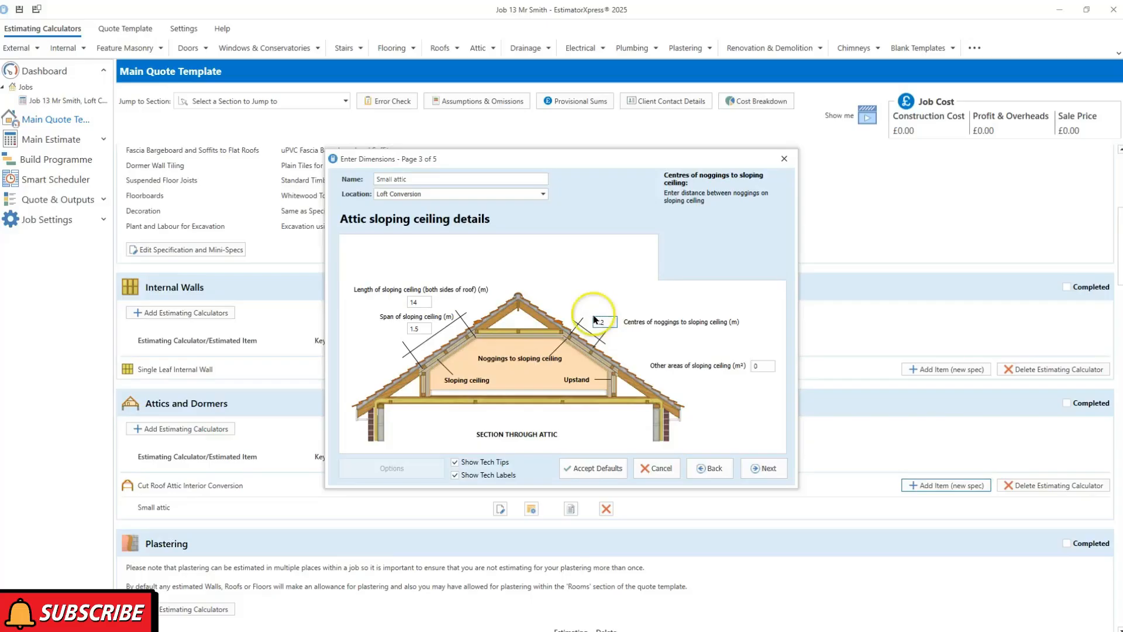
click(762, 469)
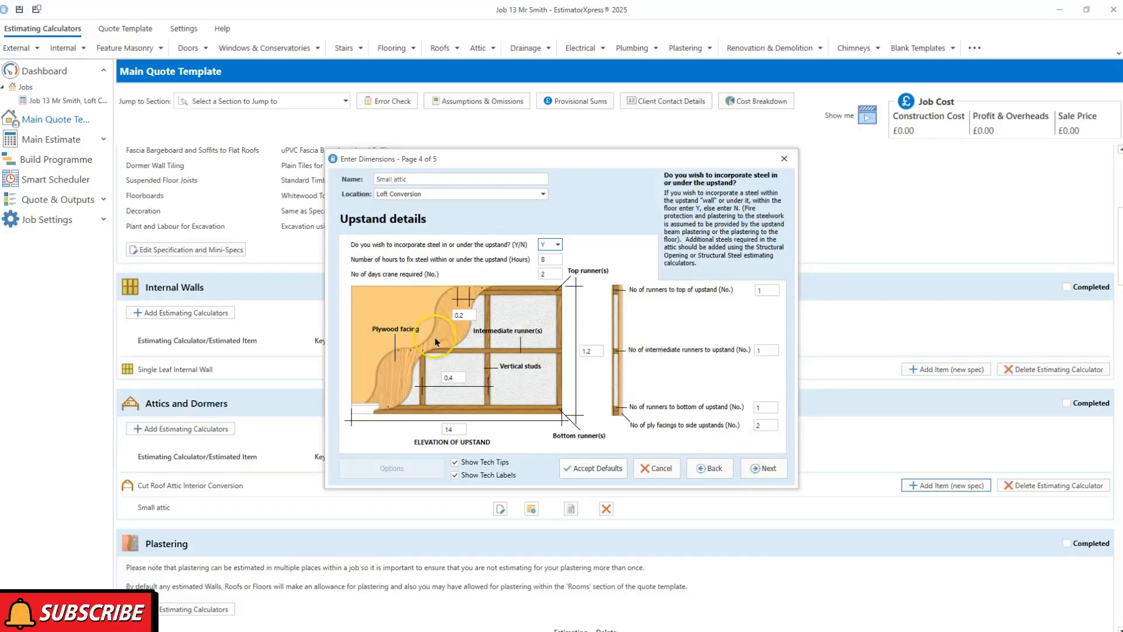
Confirm the upstand's ply fixing centres, stud spacing and length, keep all six finishes at Y, and finish
click(456, 315)
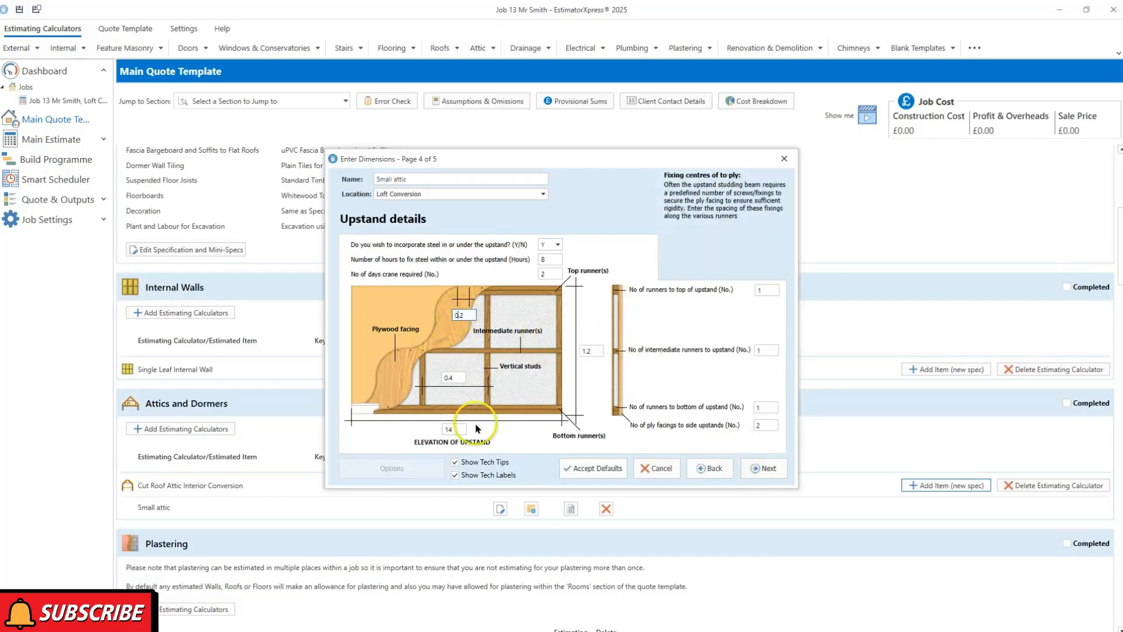
click(460, 379)
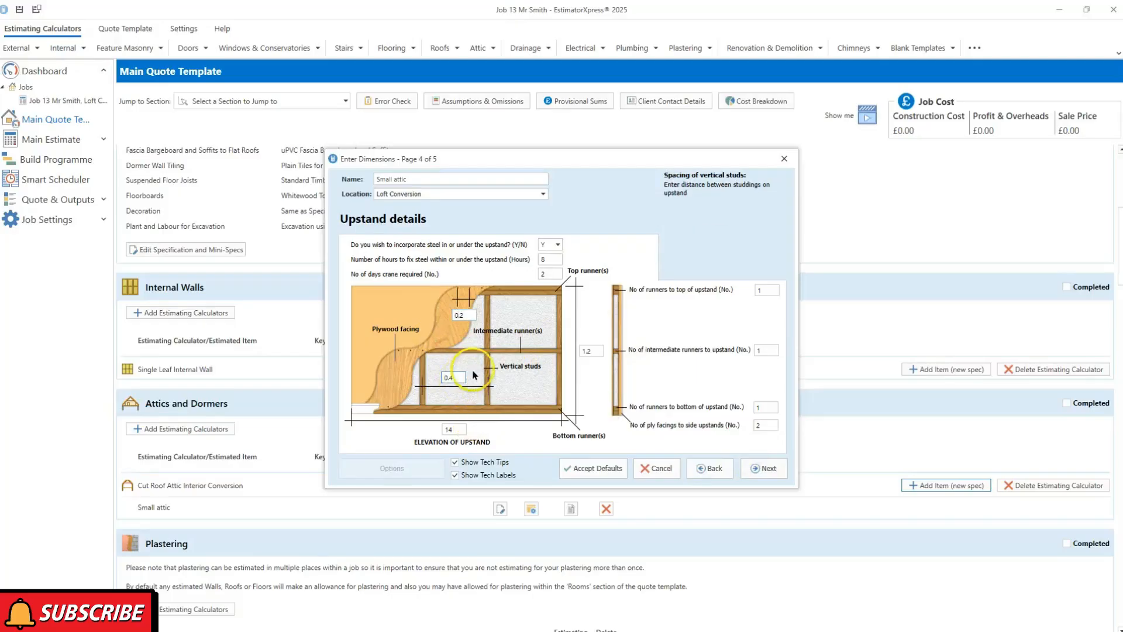
click(460, 428)
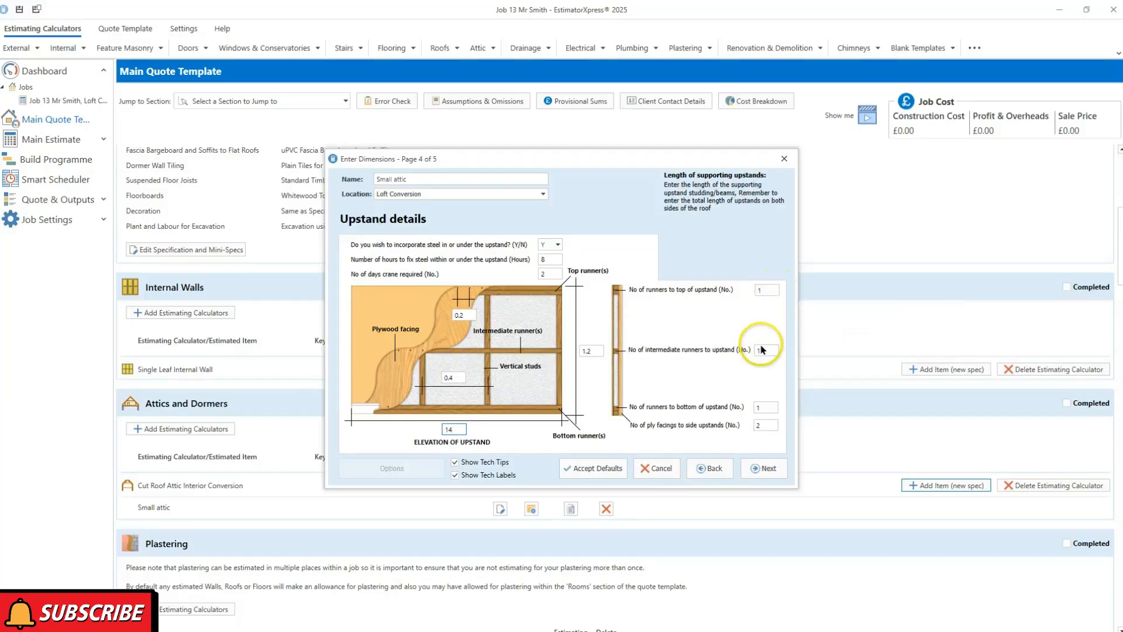
click(759, 469)
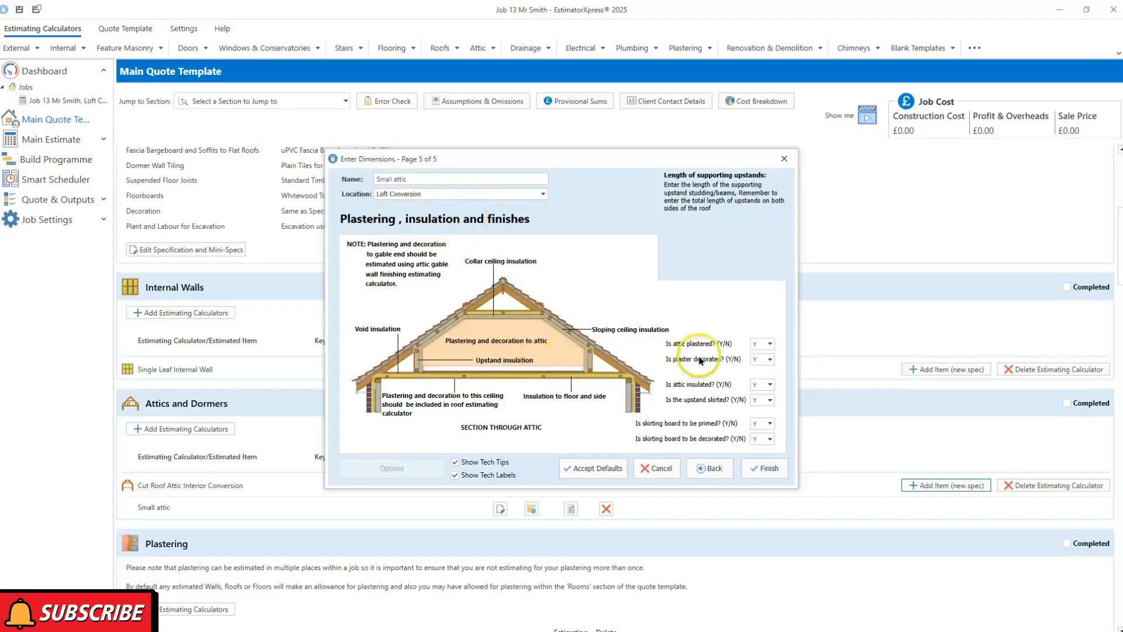
mouse_move(767, 346)
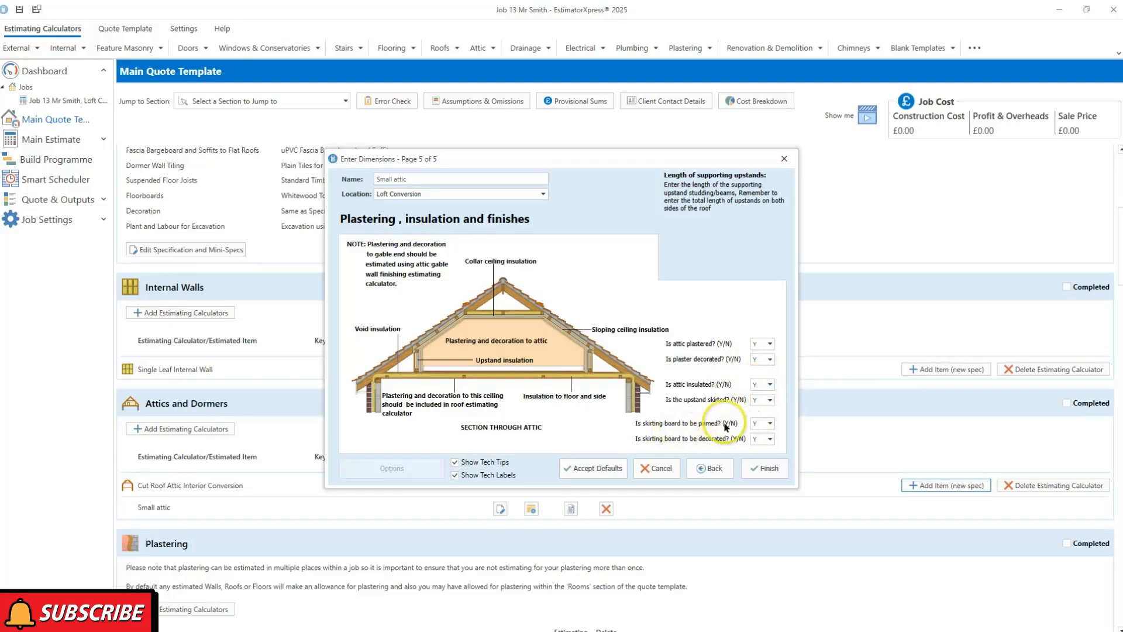
click(763, 469)
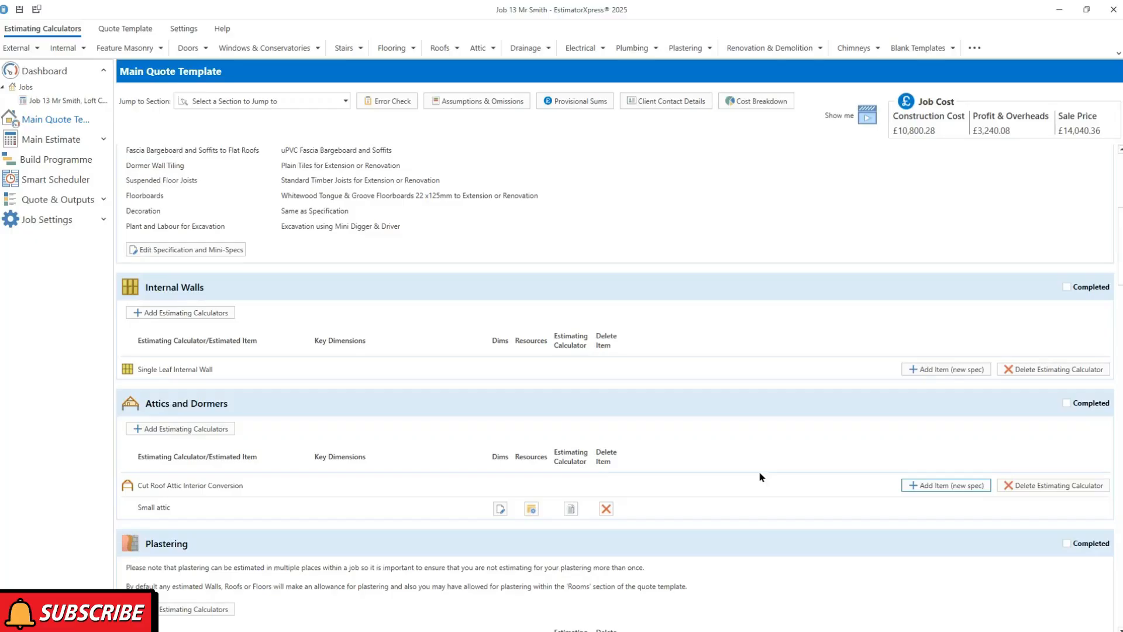
Scroll the Main Quote Template down to the Decoration, Stairs and Renovation and Demolition sections
click(737, 460)
scroll(738, 459, down, 1)
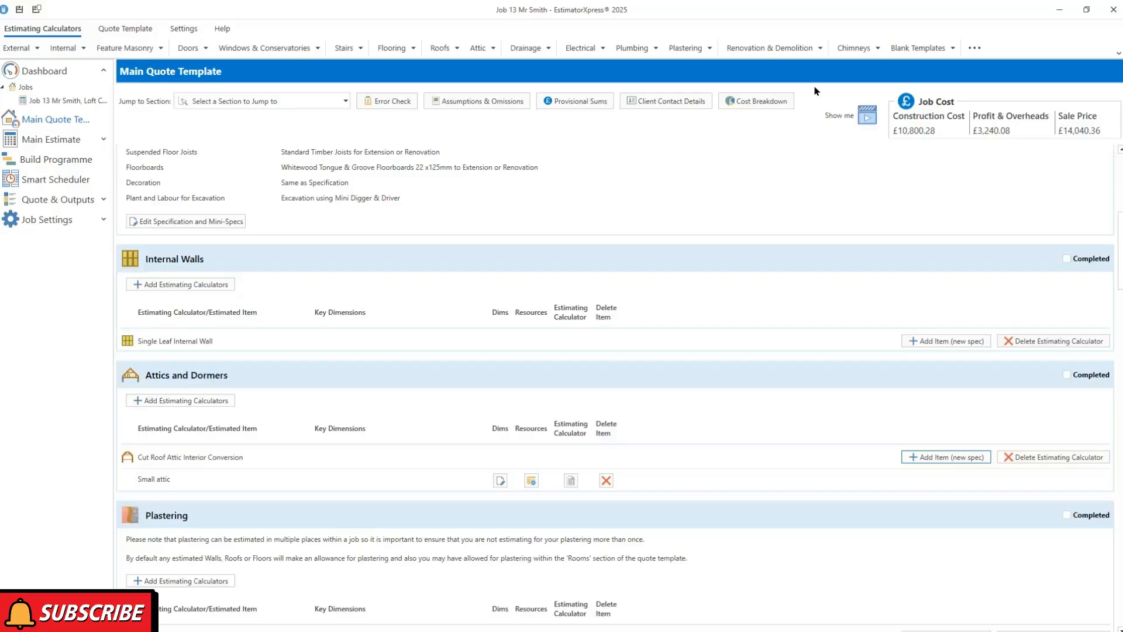
scroll(768, 221, down, 5)
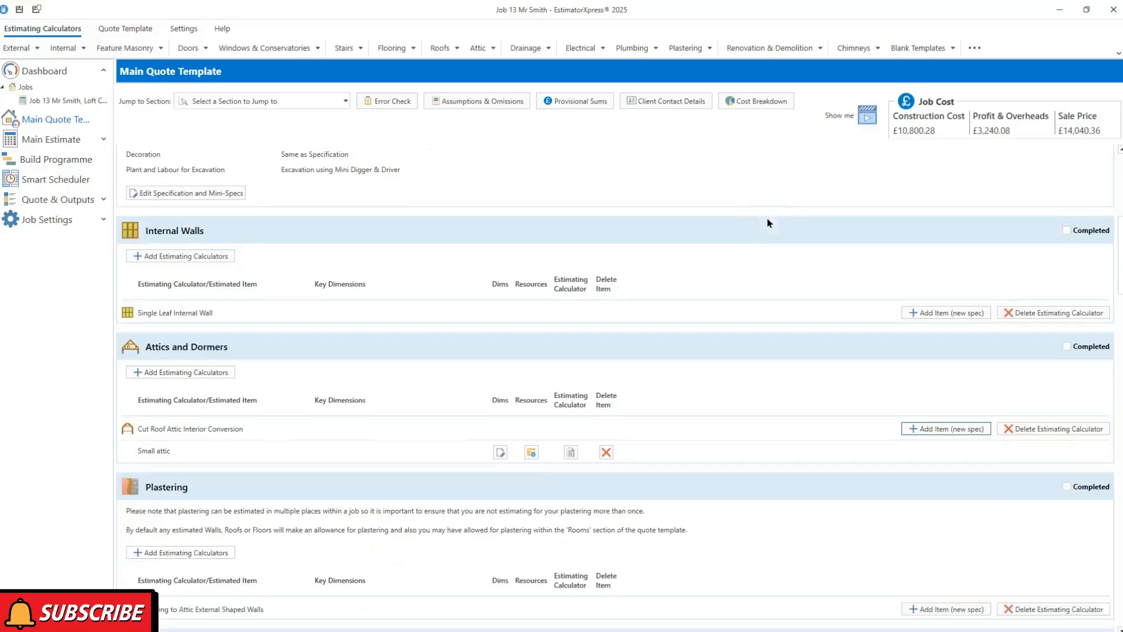
scroll(768, 222, down, 9)
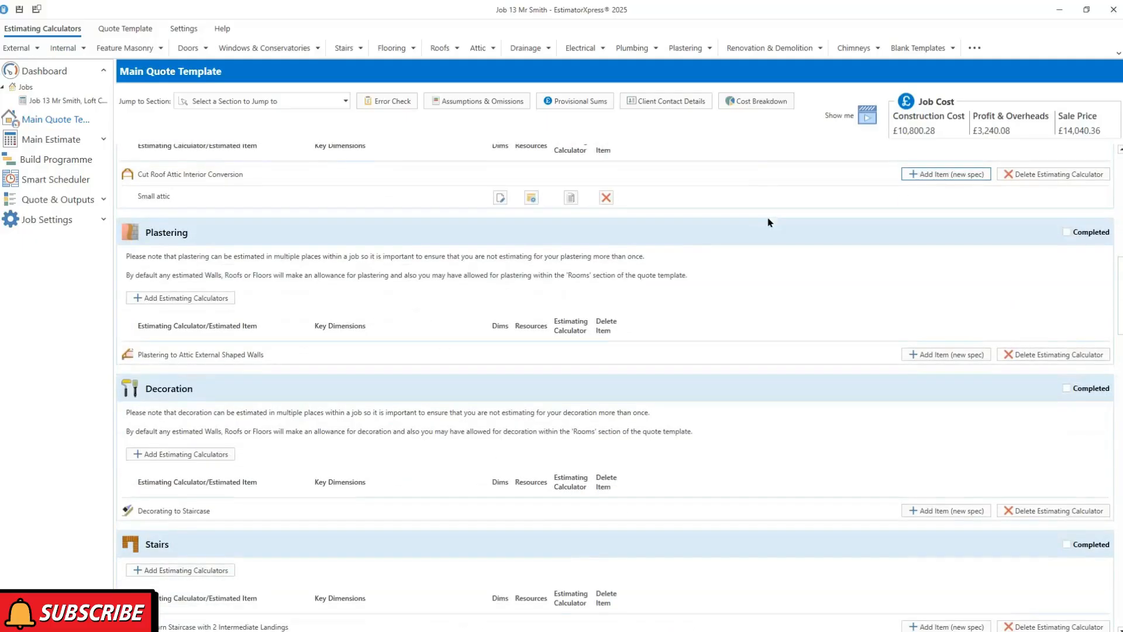
scroll(768, 223, down, 4)
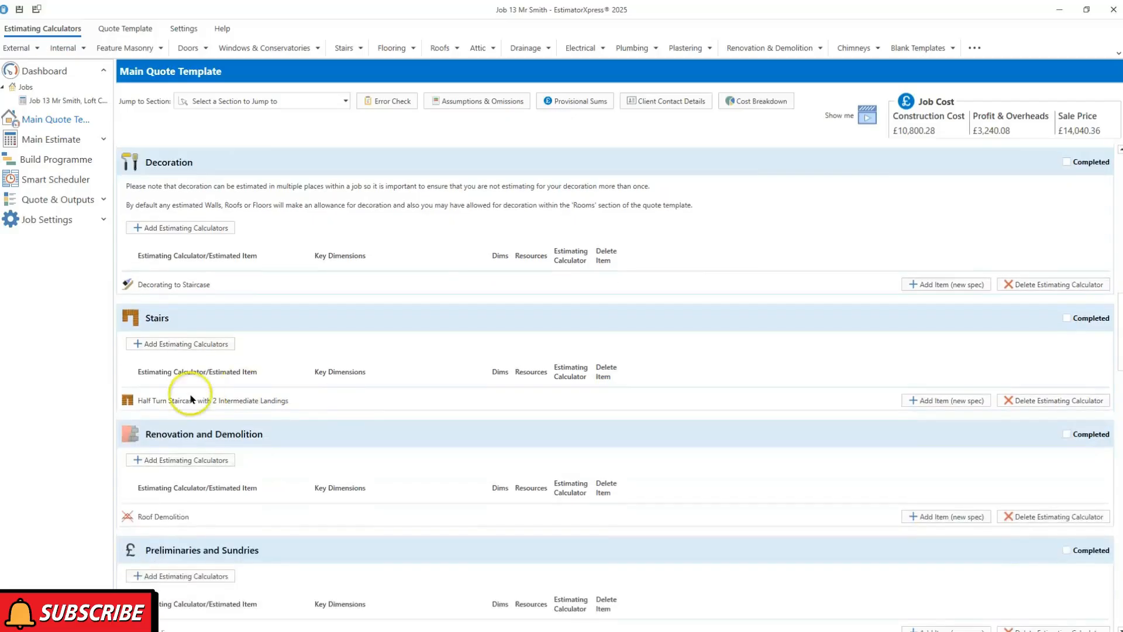
Add a '13 risers free standing half turn staircase' item on the Half Turn Staircase row
click(922, 402)
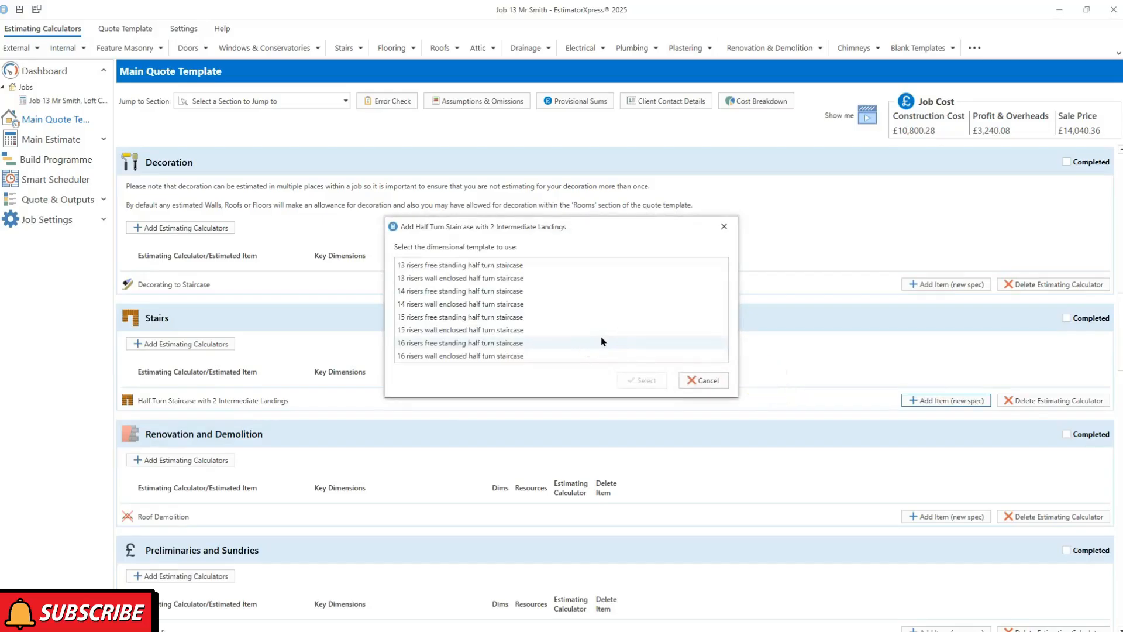
click(502, 267)
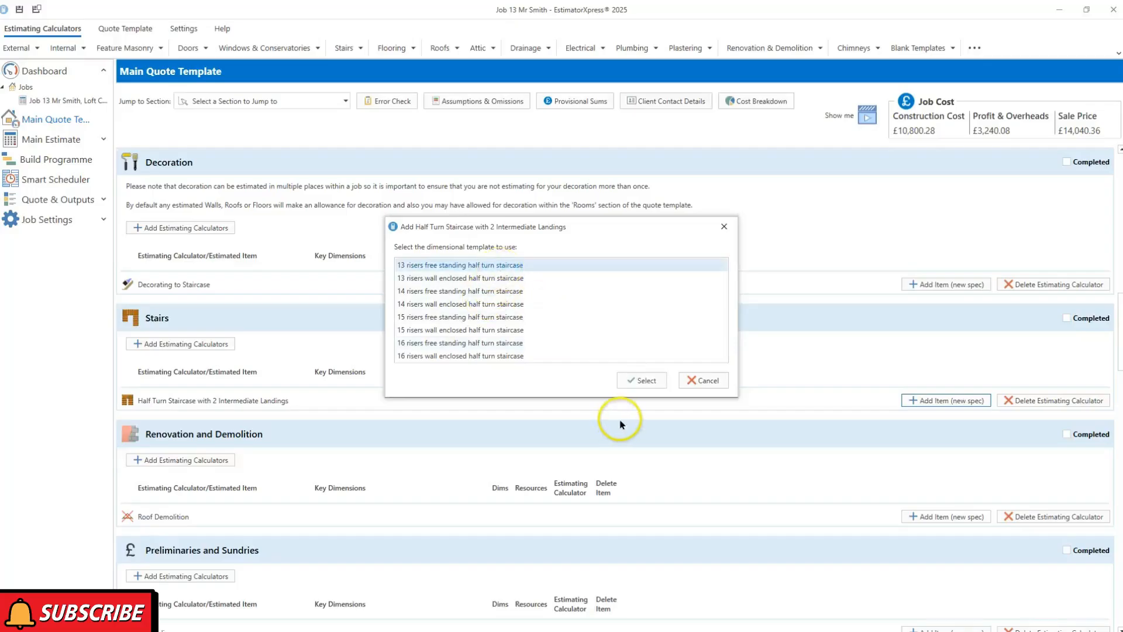
click(642, 381)
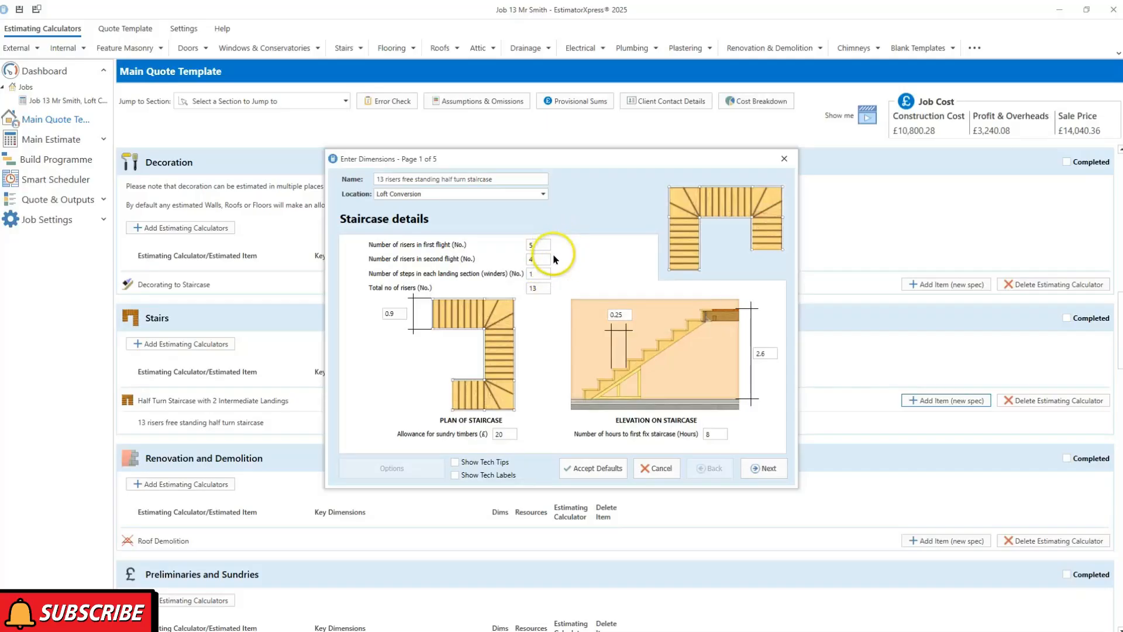
Review the first-flight risers, winders, 13 total risers, sundry timbers and 0.25 going
click(537, 244)
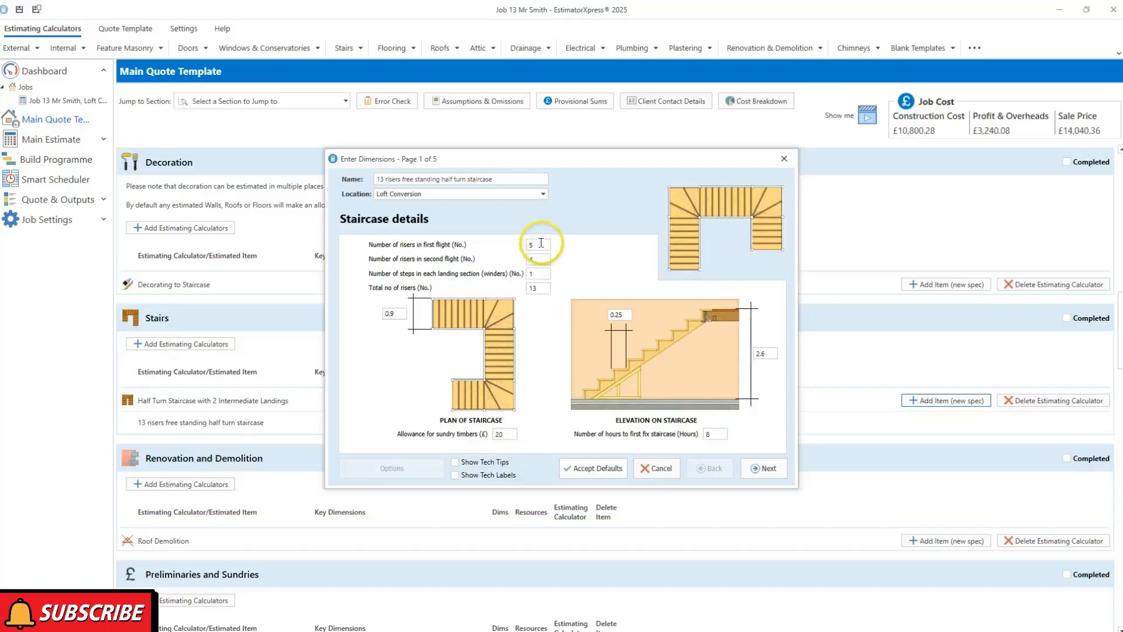
click(537, 273)
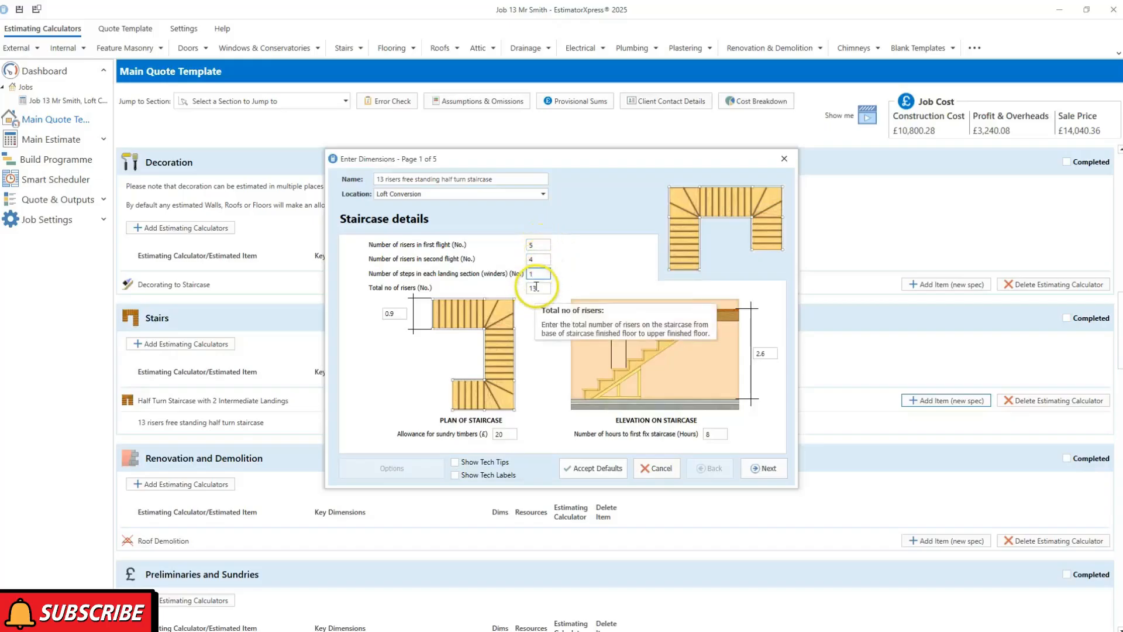
click(537, 287)
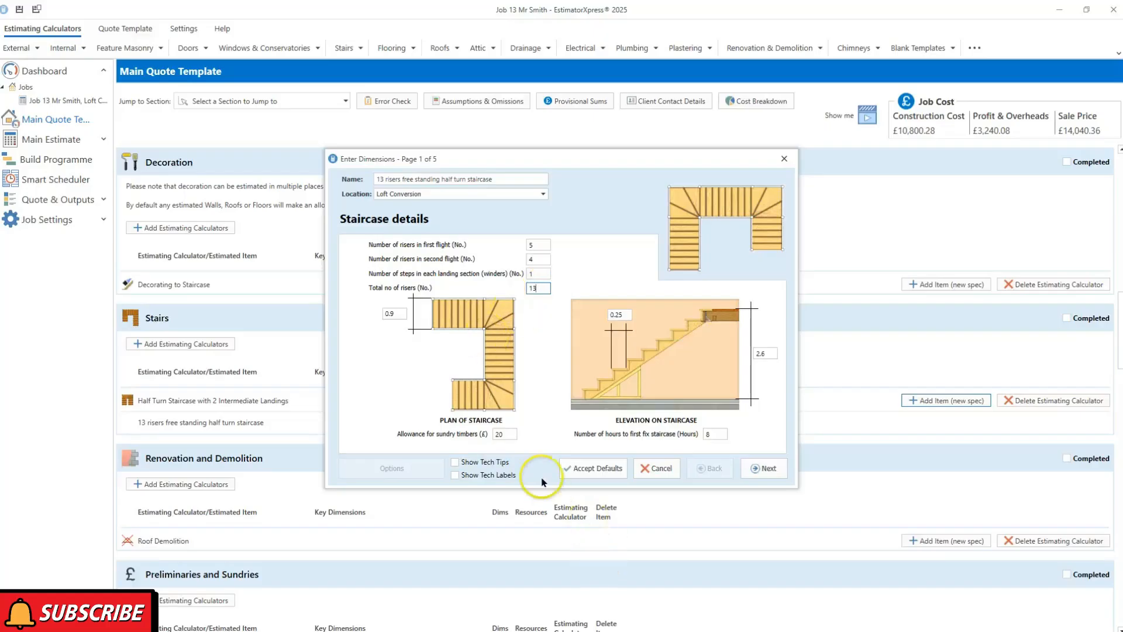
click(506, 434)
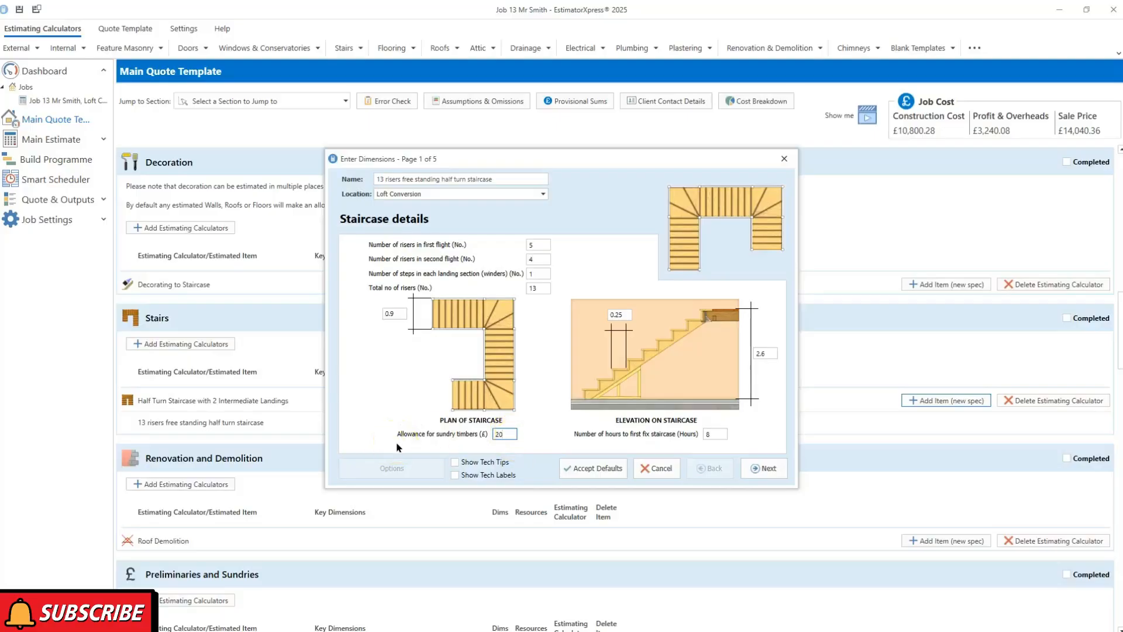
click(620, 316)
click(515, 516)
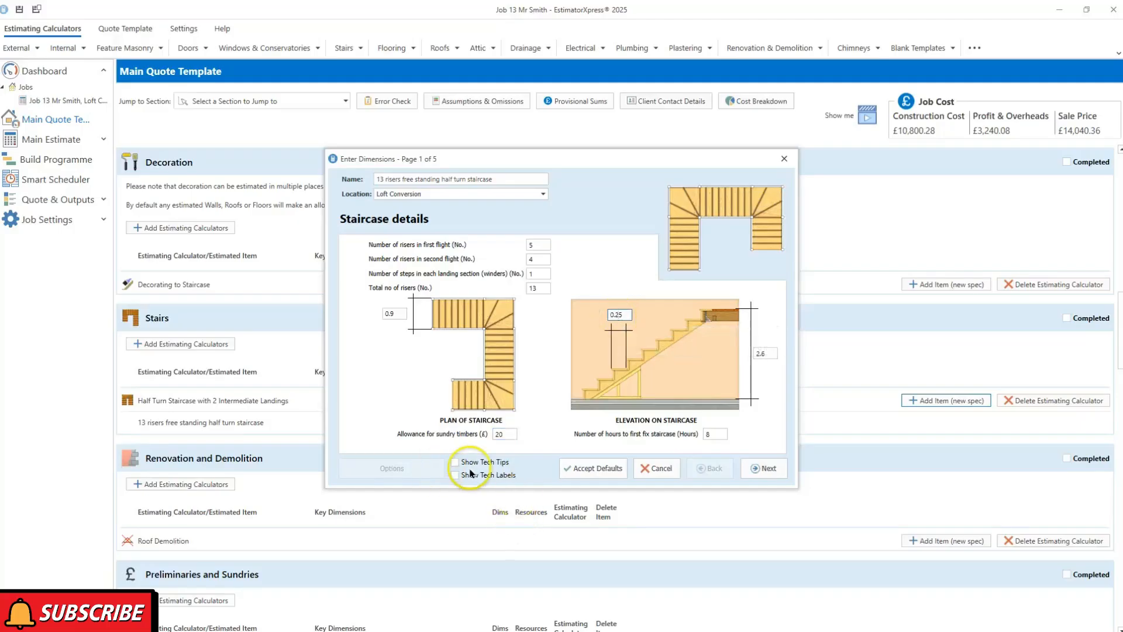
Turn on Tech Tips and Tech Labels, confirm the 2.6 floor height and first-fix hours, then continue to handrail details
click(489, 464)
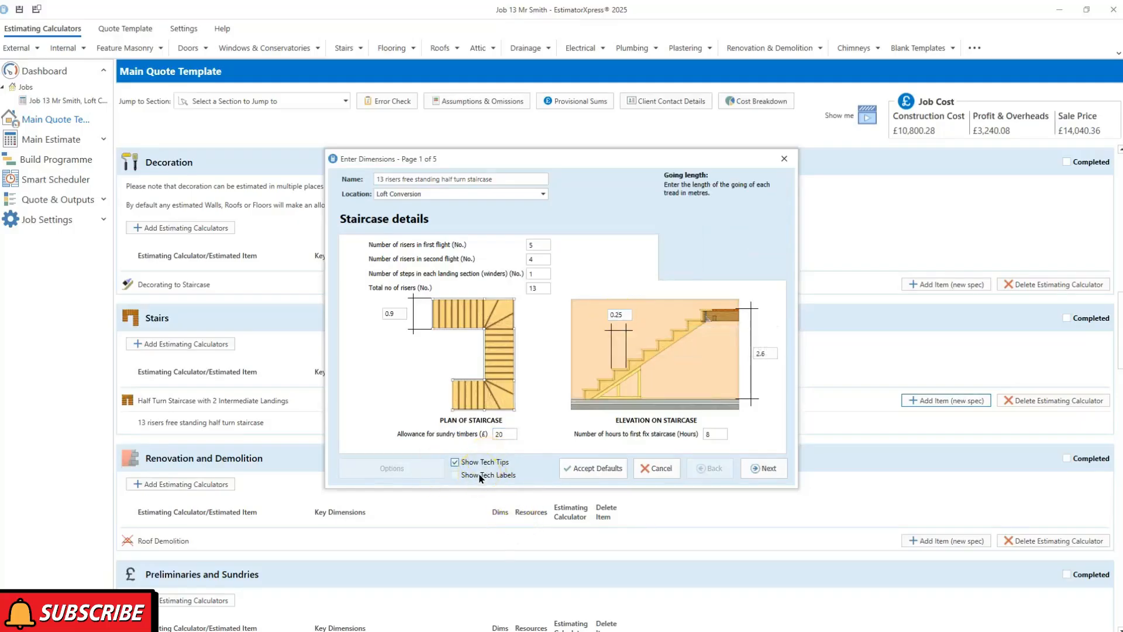
click(480, 476)
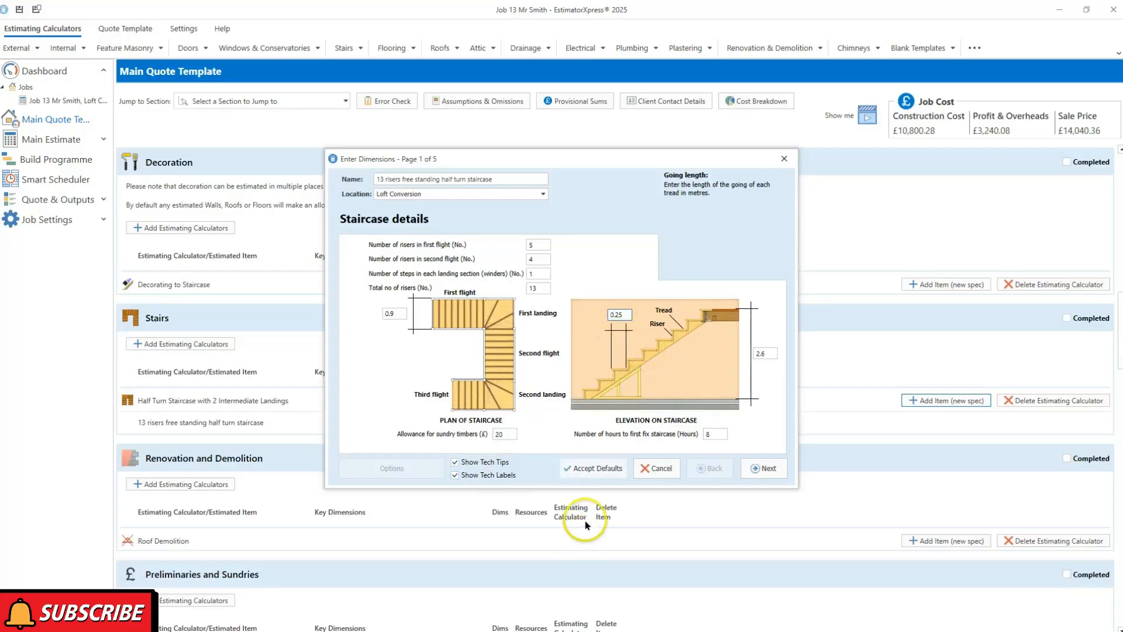
click(761, 353)
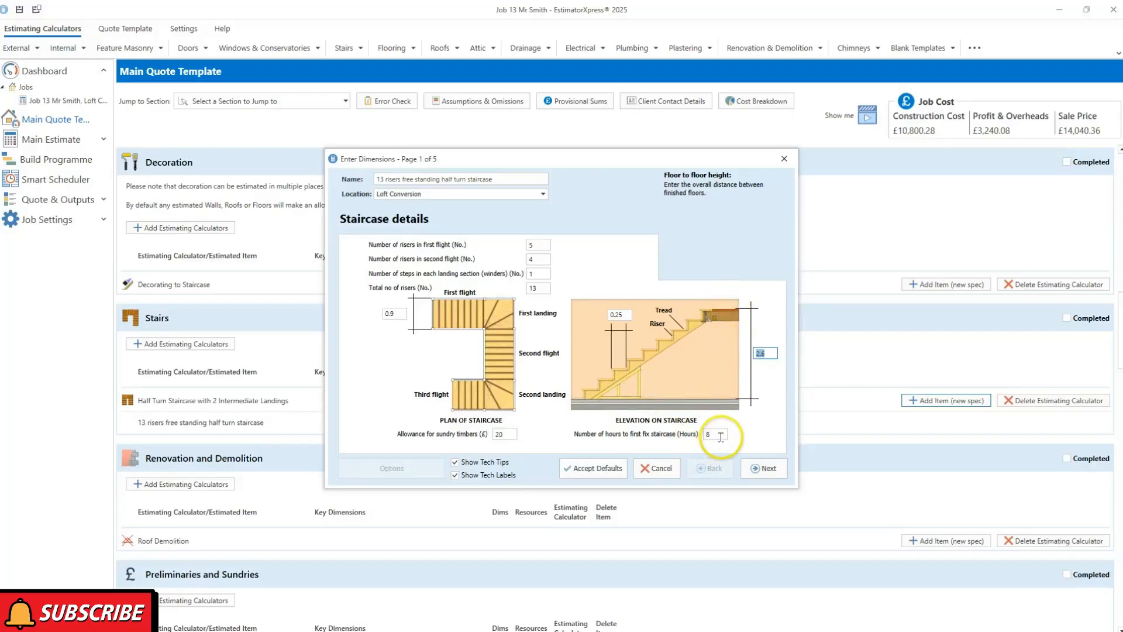
mouse_move(720, 435)
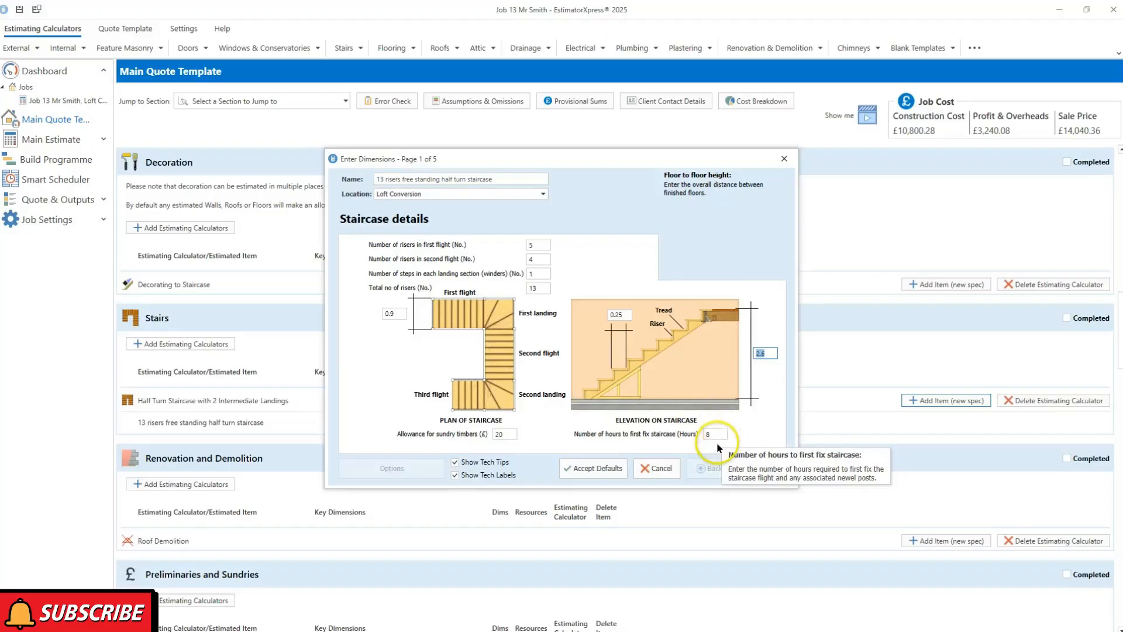
click(717, 439)
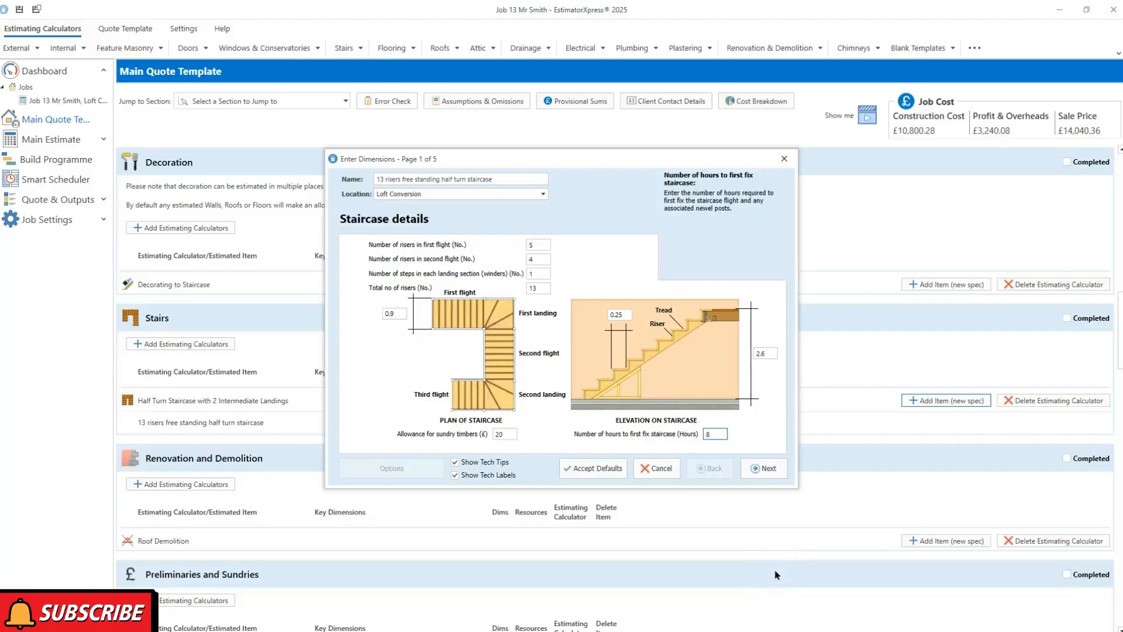
click(771, 469)
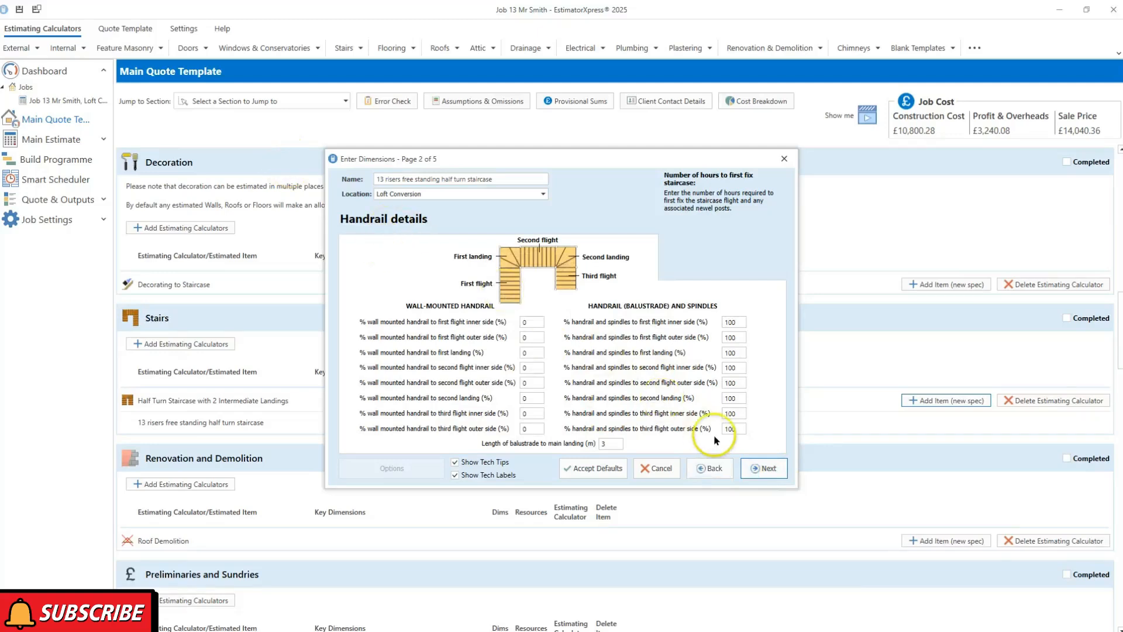
Keep the newel post, spindle and plastering defaults through to the Decorating specification page
click(766, 469)
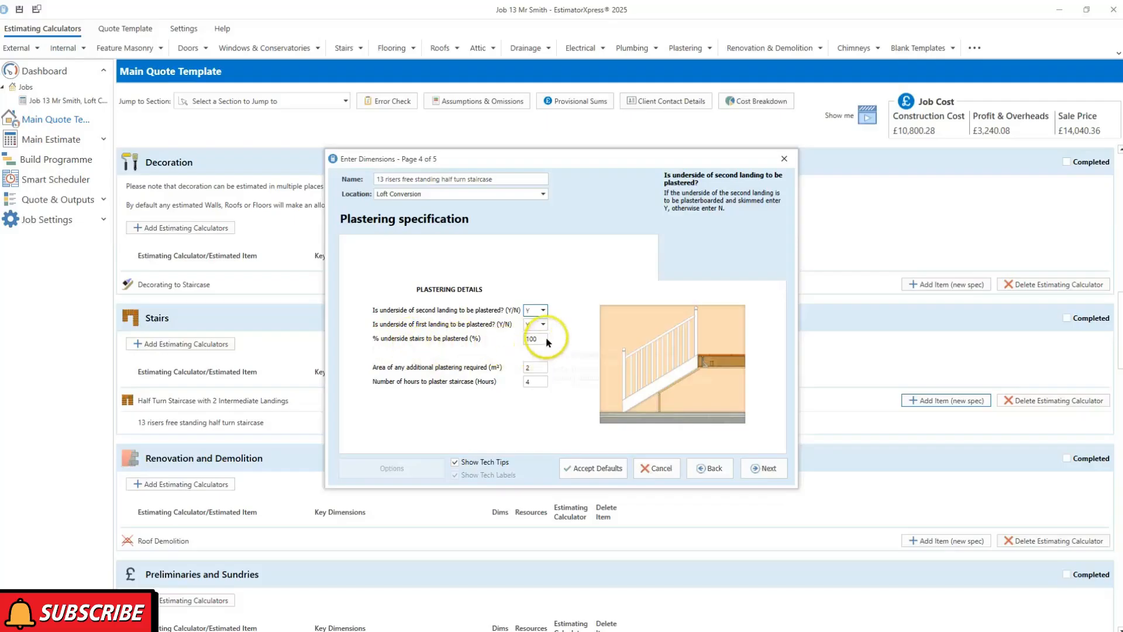
mouse_move(553, 338)
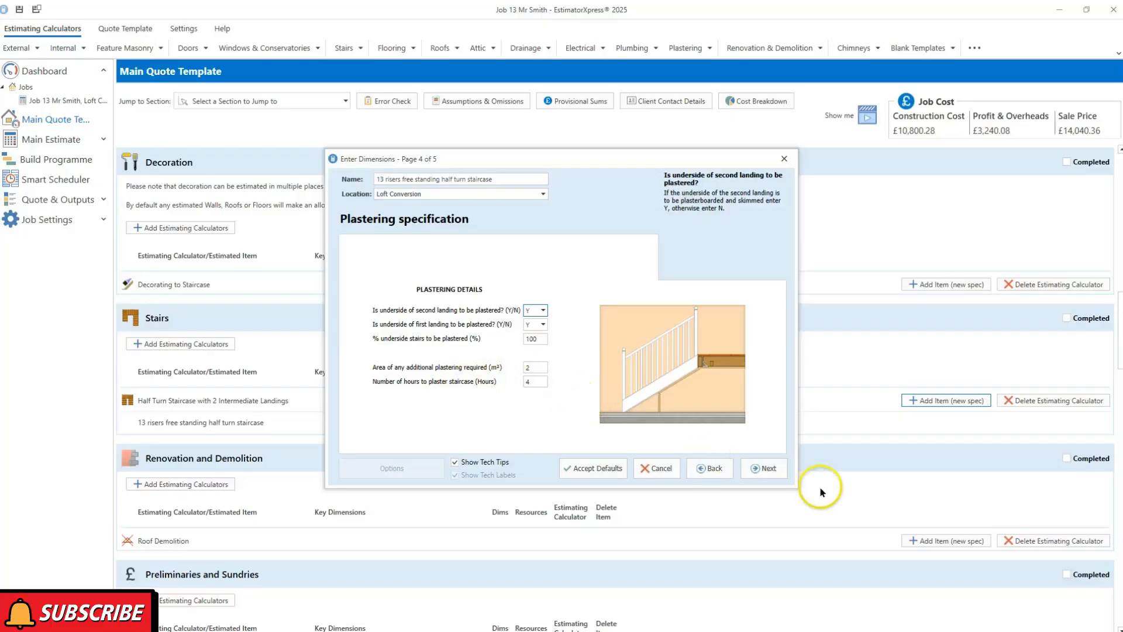
click(766, 468)
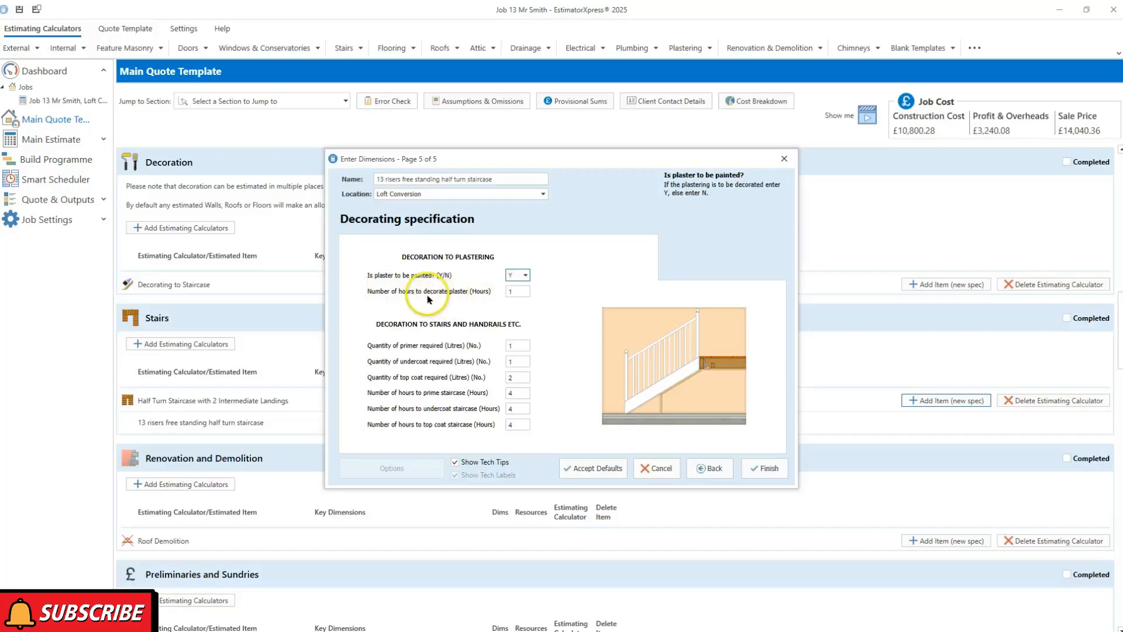
Save the staircase and add a Pitched roof demolition item under Roof Demolition
mouse_move(516, 293)
click(771, 471)
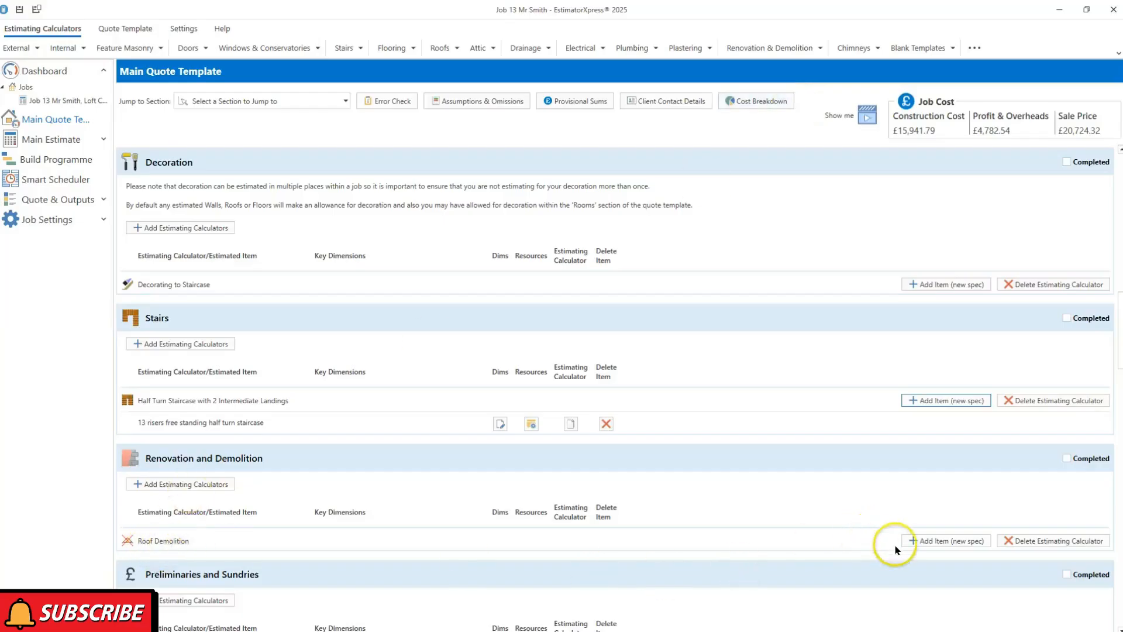
click(931, 541)
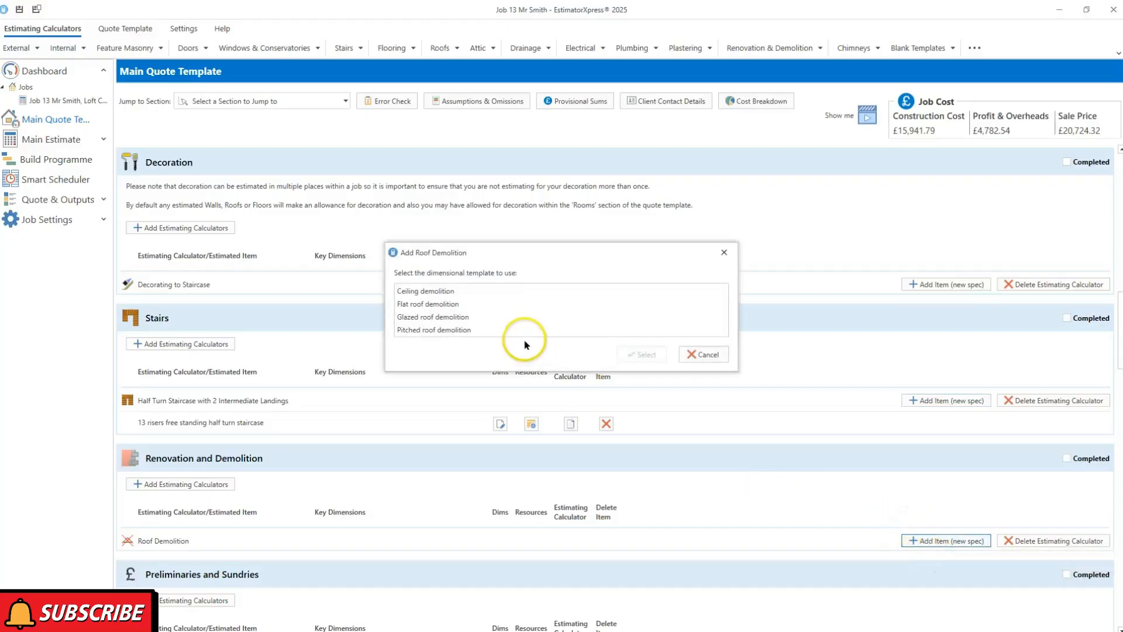
click(445, 331)
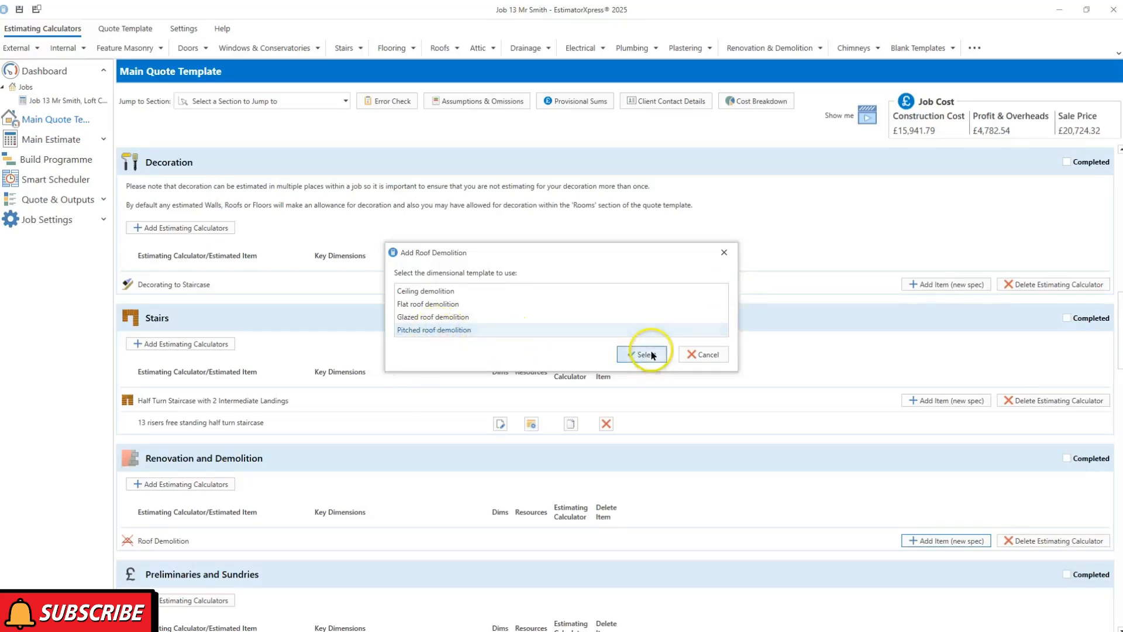
click(644, 355)
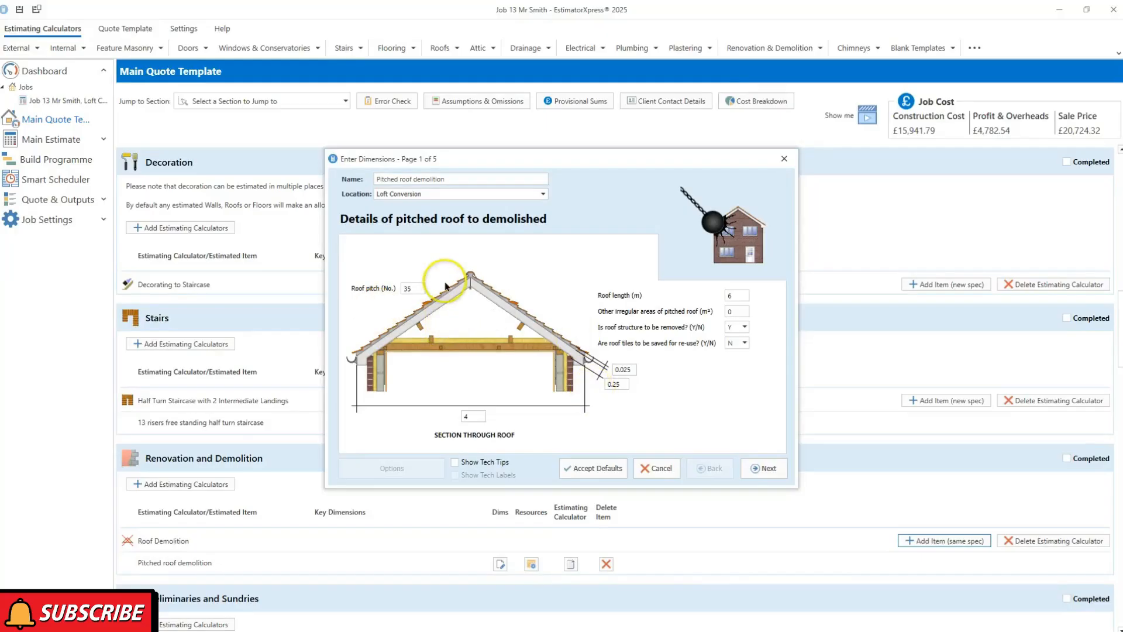
Check the 35 roof pitch and 4 m width, and turn on Show Tech Tips
click(413, 288)
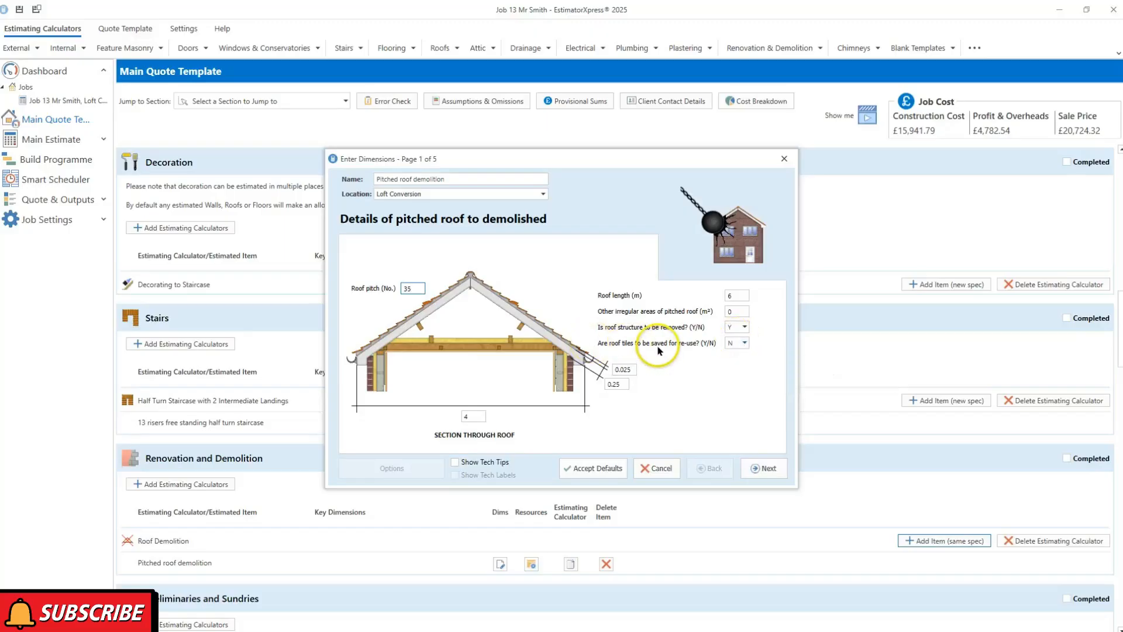
click(468, 416)
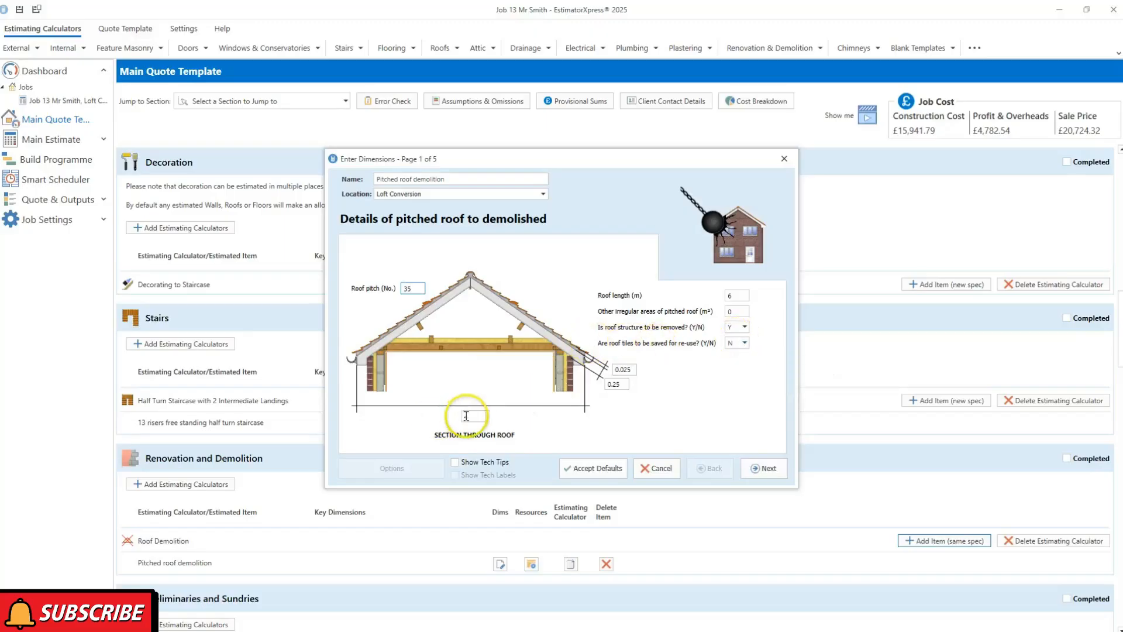
click(455, 462)
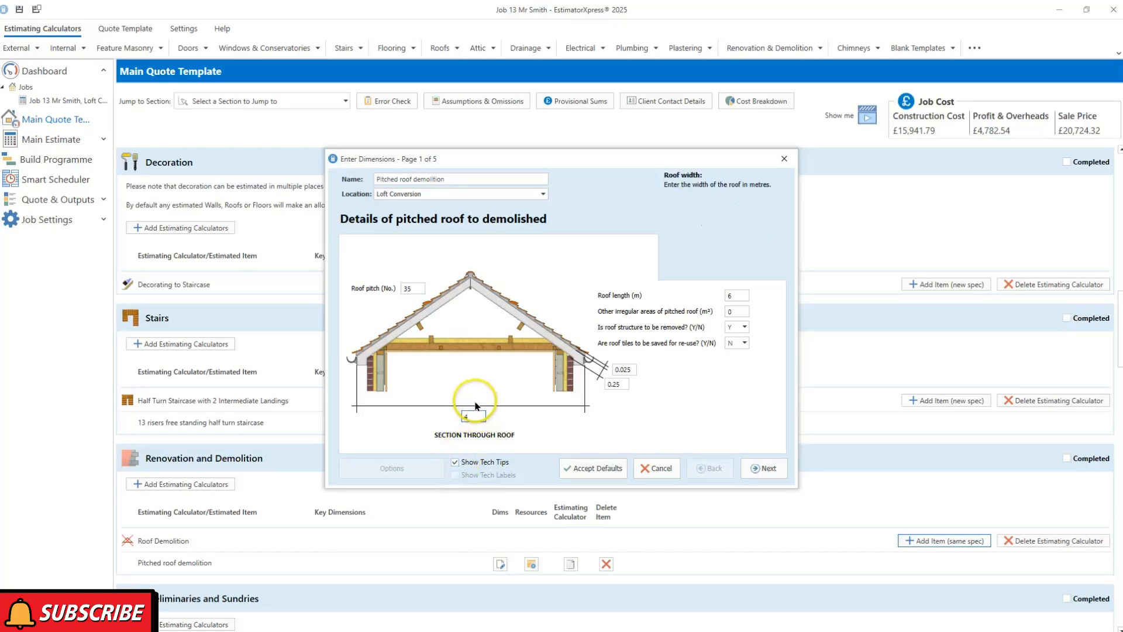
Confirm the flat ceiling width 3.5, thickness 0.15 and length 5, then finish the remaining roof pages
click(763, 475)
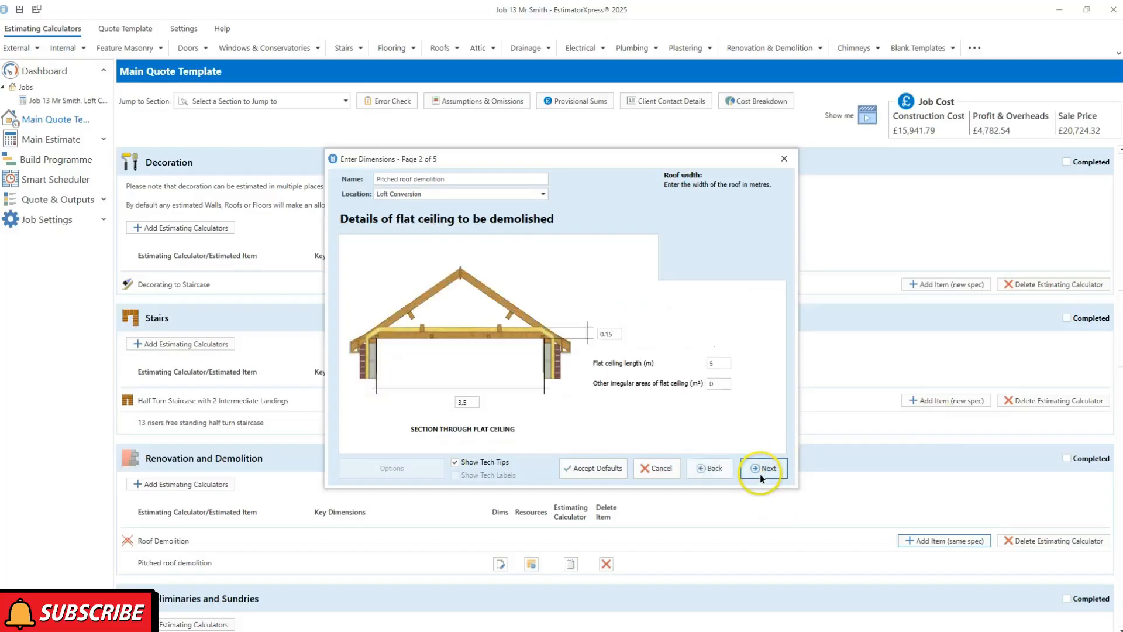
click(468, 403)
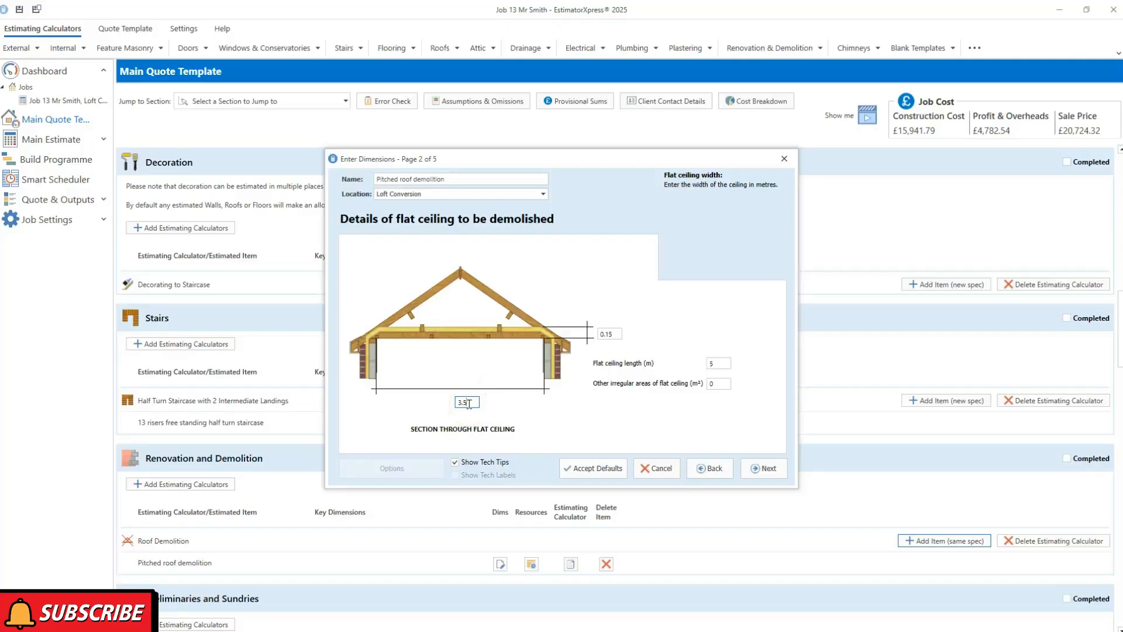
click(604, 334)
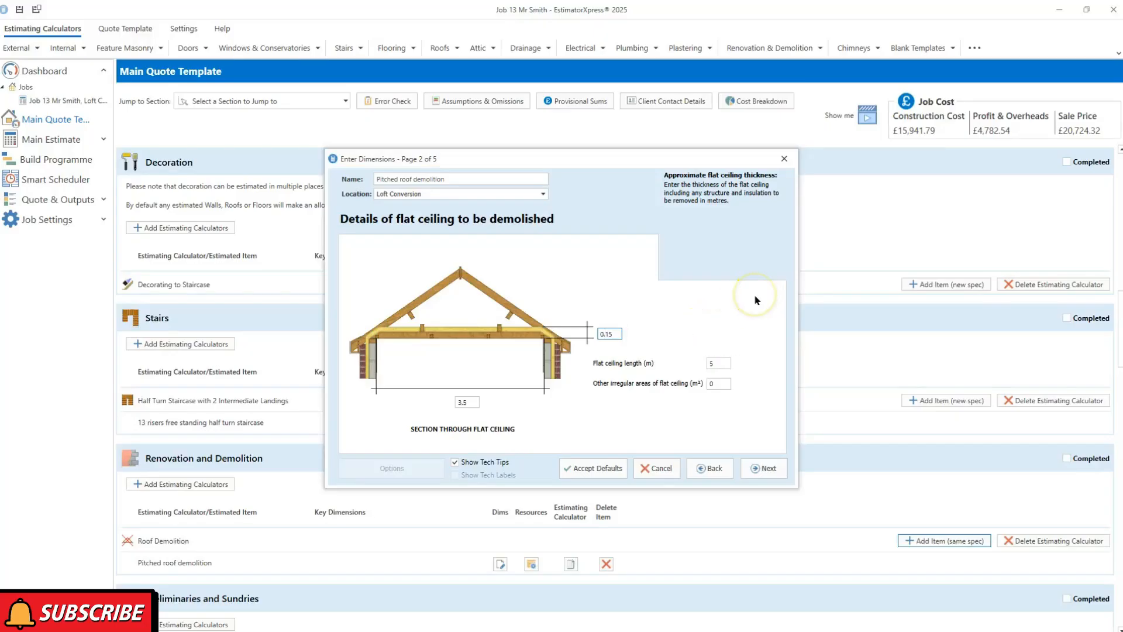
click(723, 361)
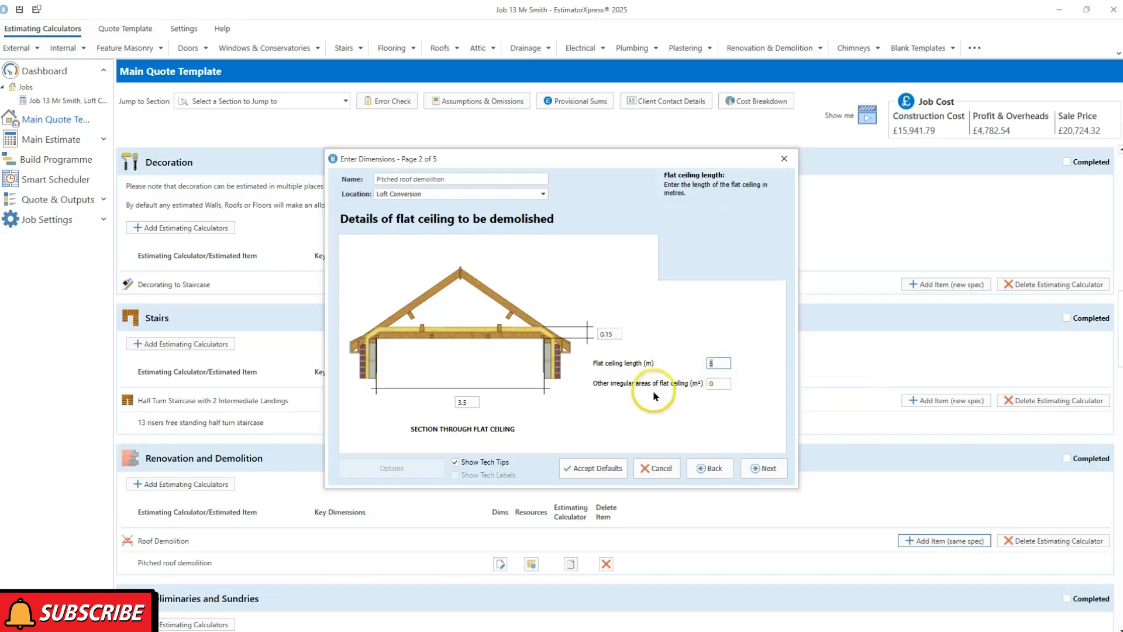
click(757, 468)
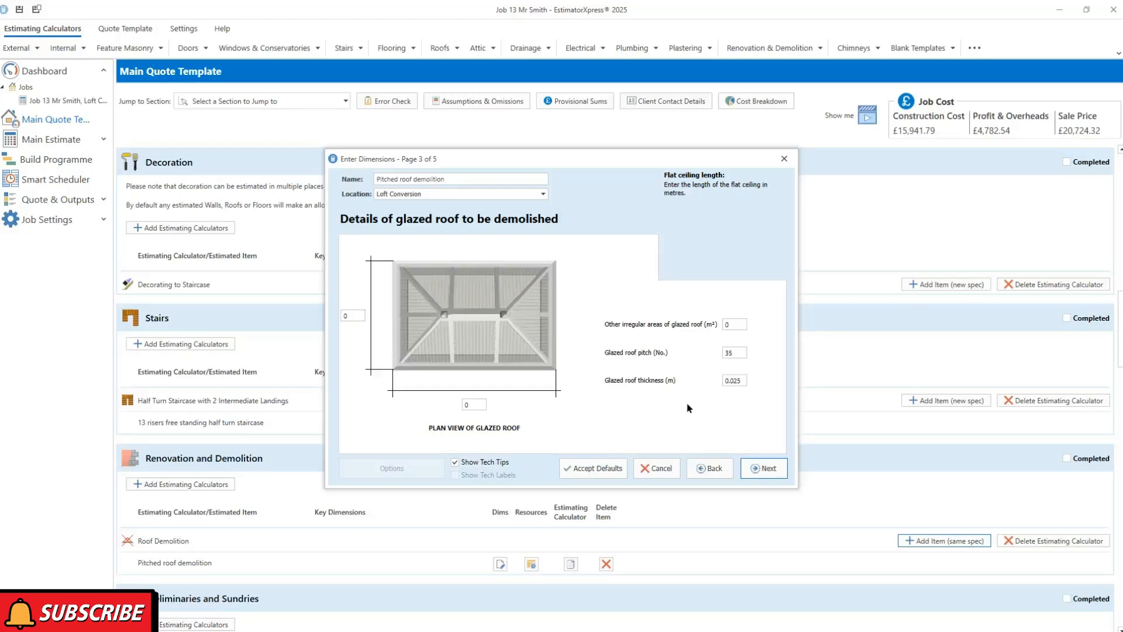
click(767, 470)
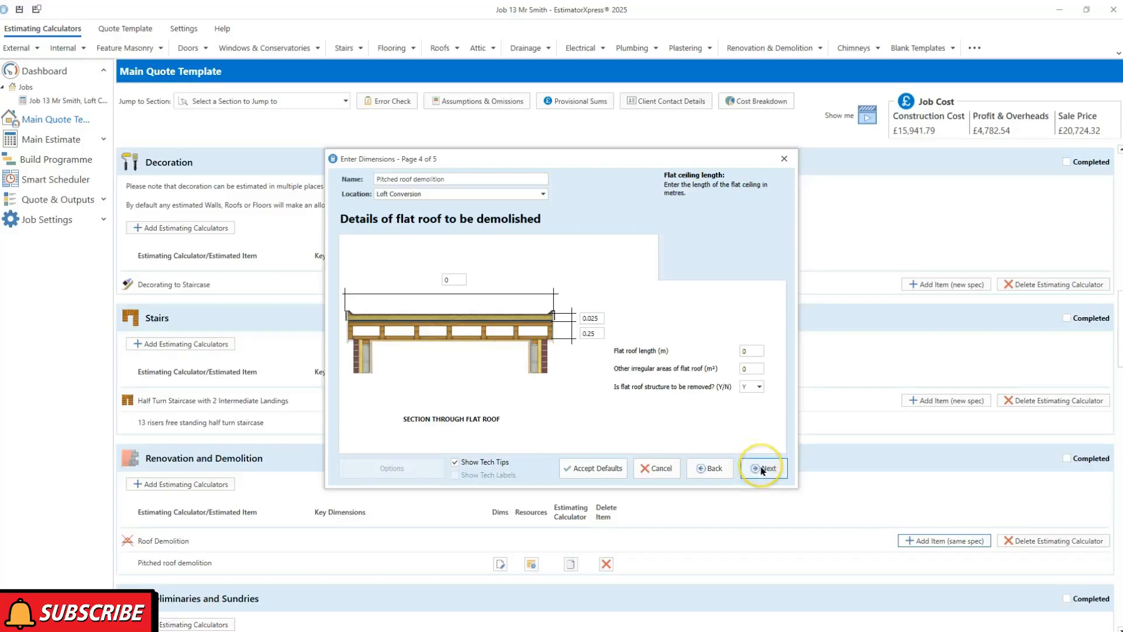
click(763, 469)
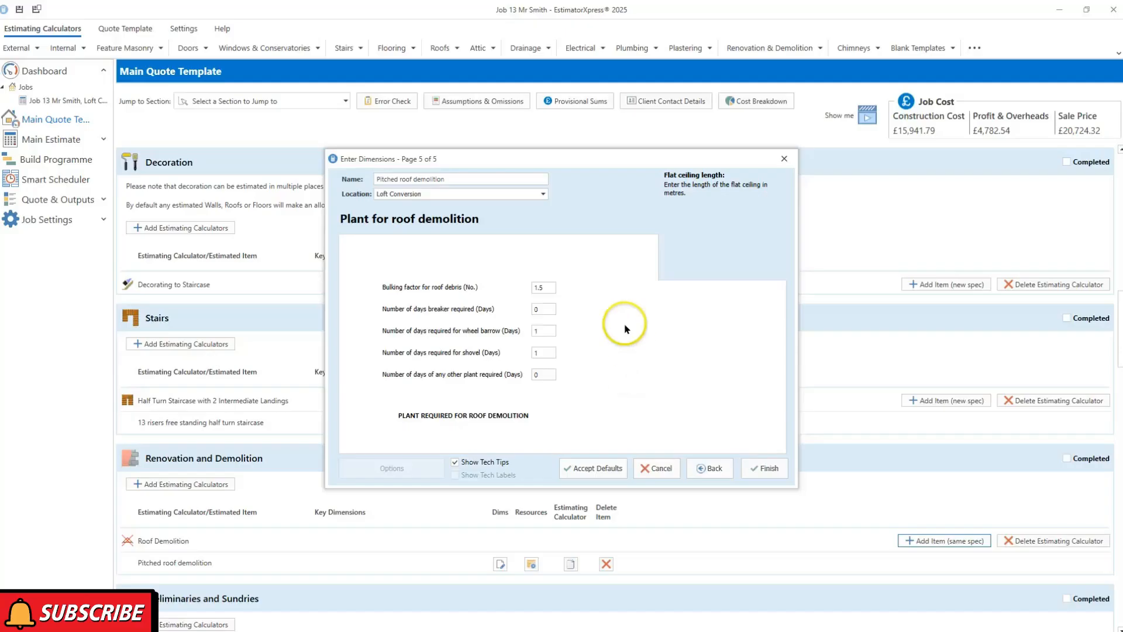
click(758, 468)
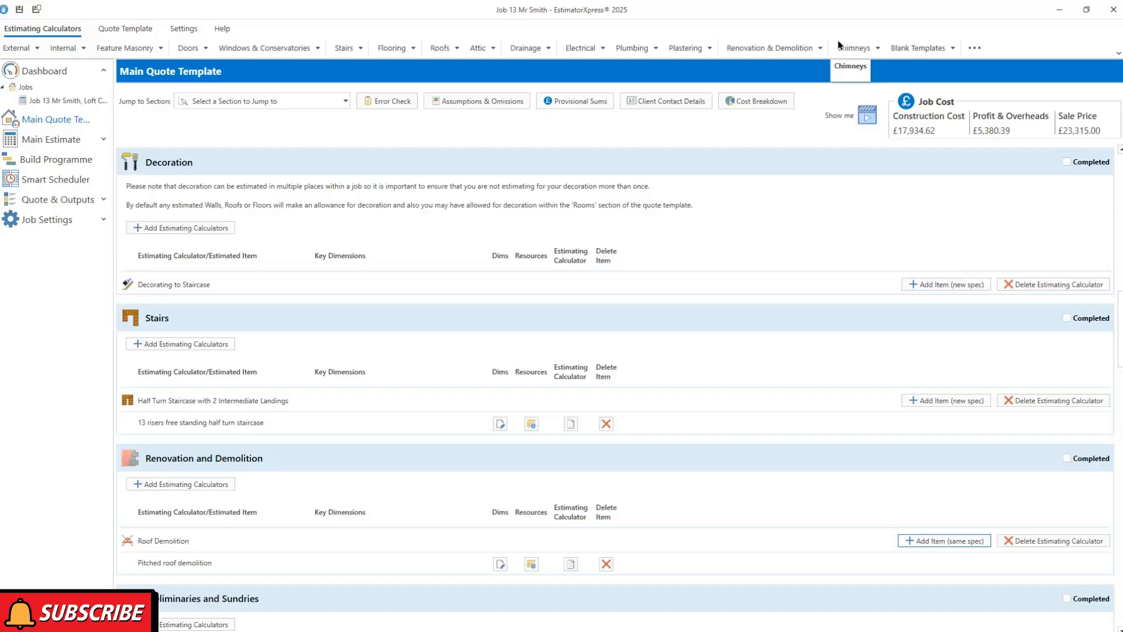
Enter the client's name in Client Contact Details, accepting the suggested surname
click(671, 108)
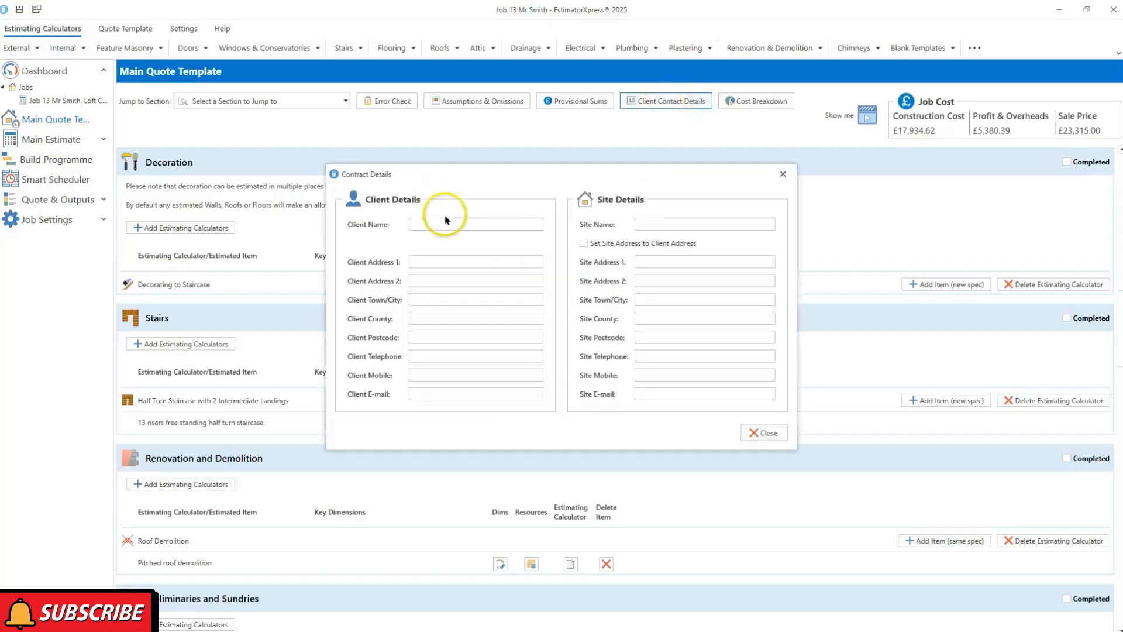
click(448, 226)
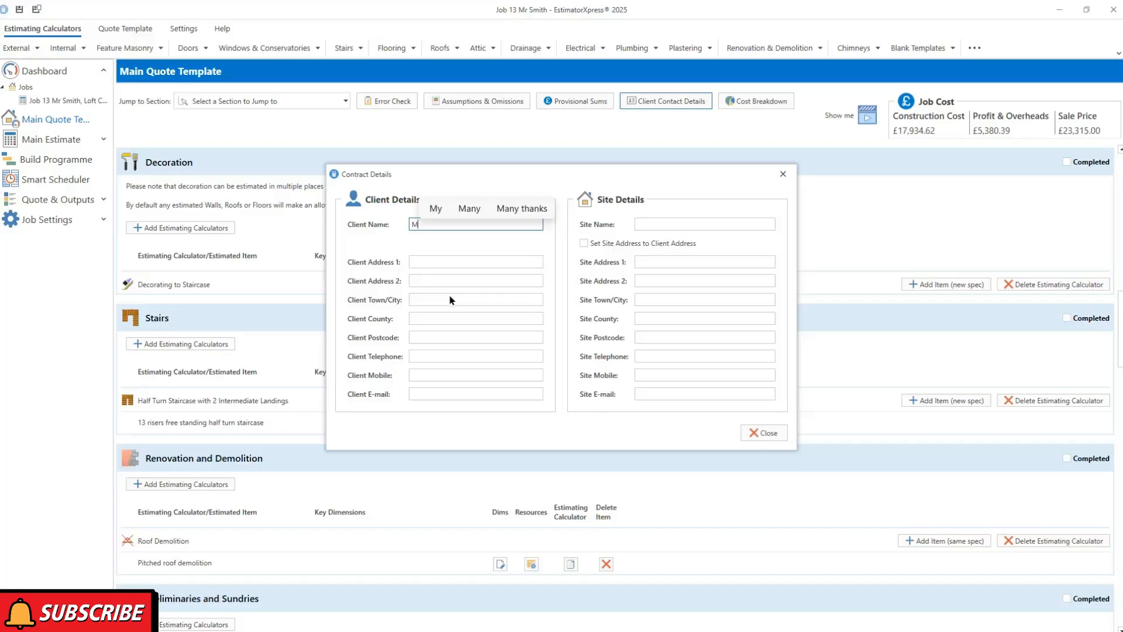
text(Mr)
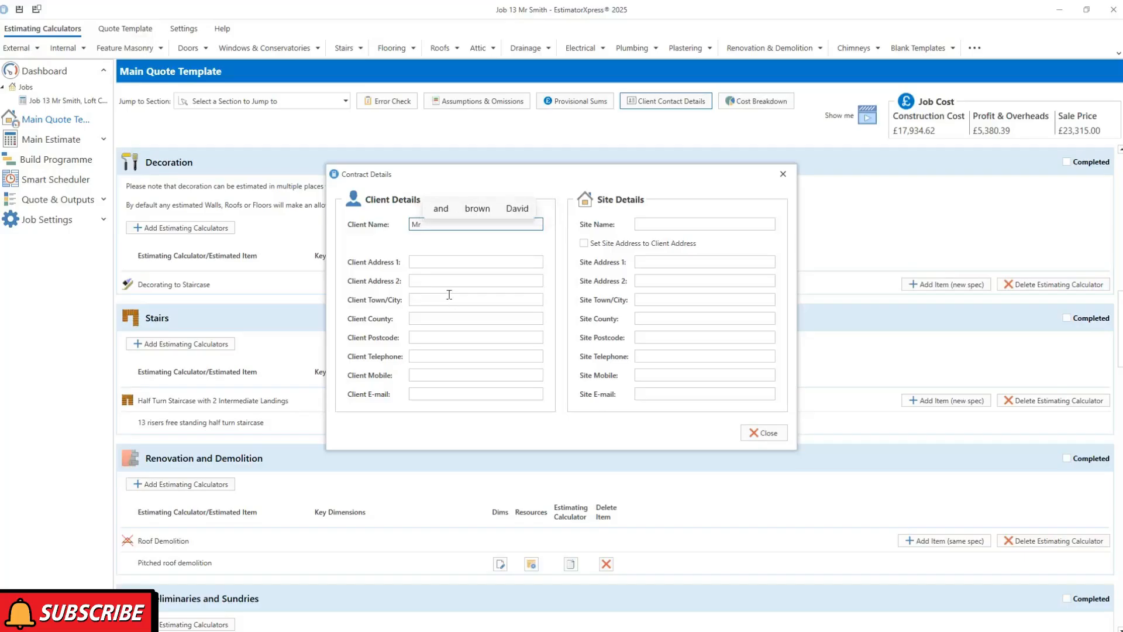
text( S)
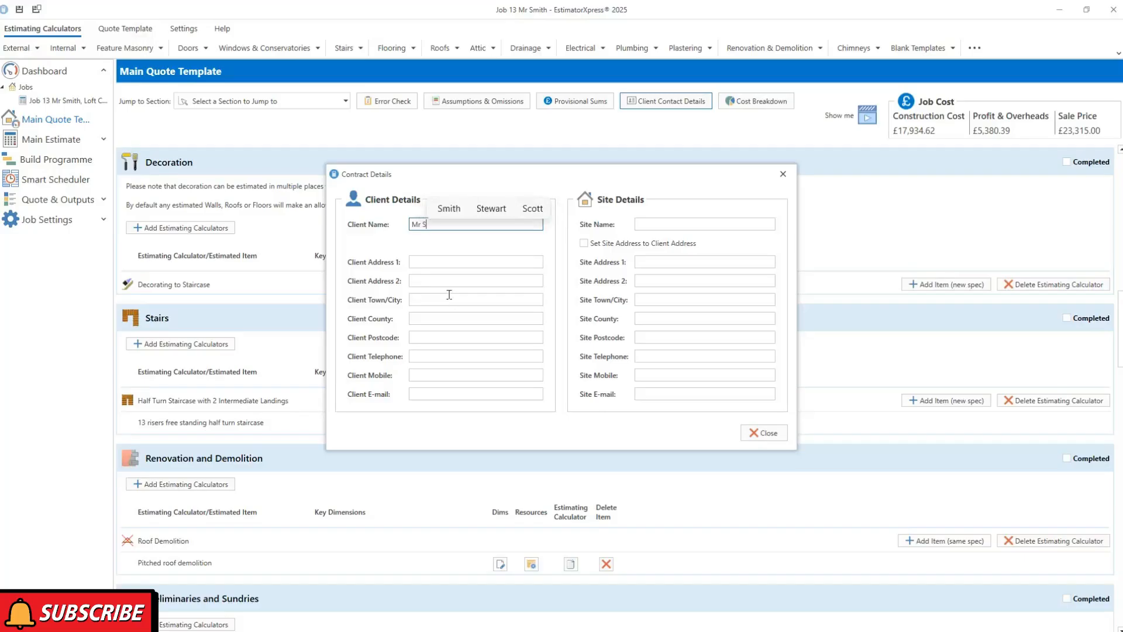
click(450, 208)
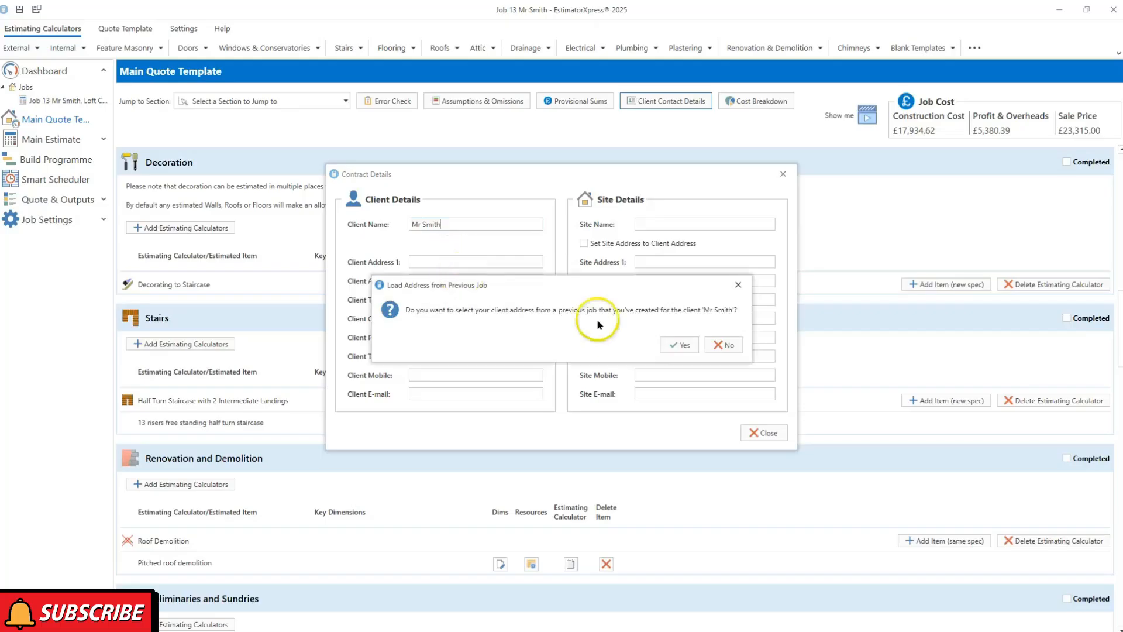
Fill both client and site addresses from the client's stored previous-job address, then close
click(680, 345)
click(454, 310)
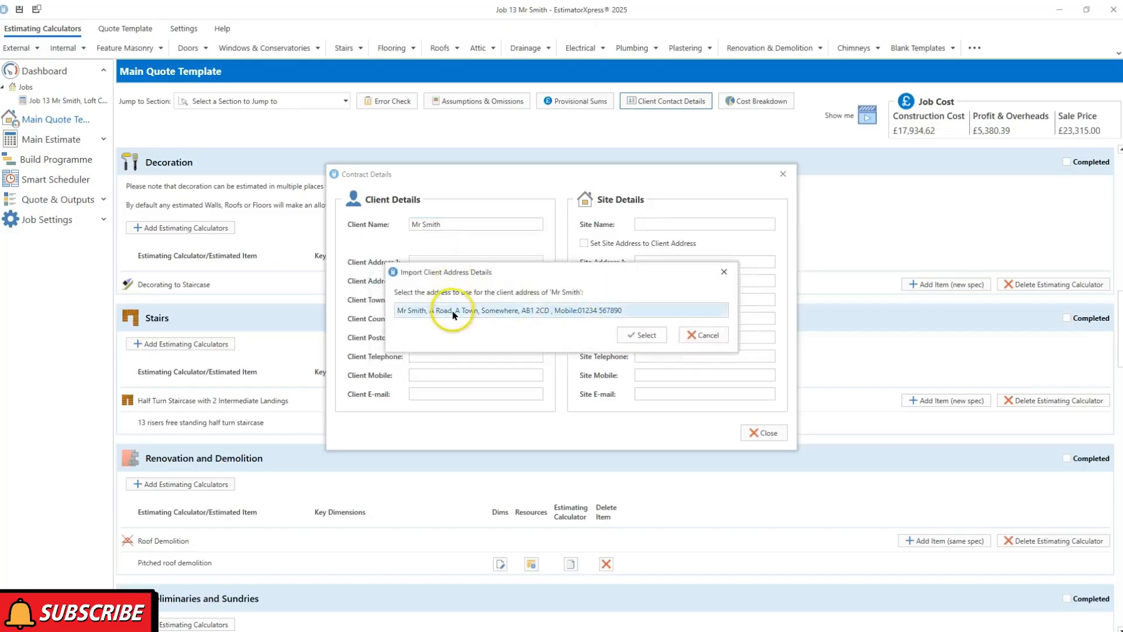
click(646, 335)
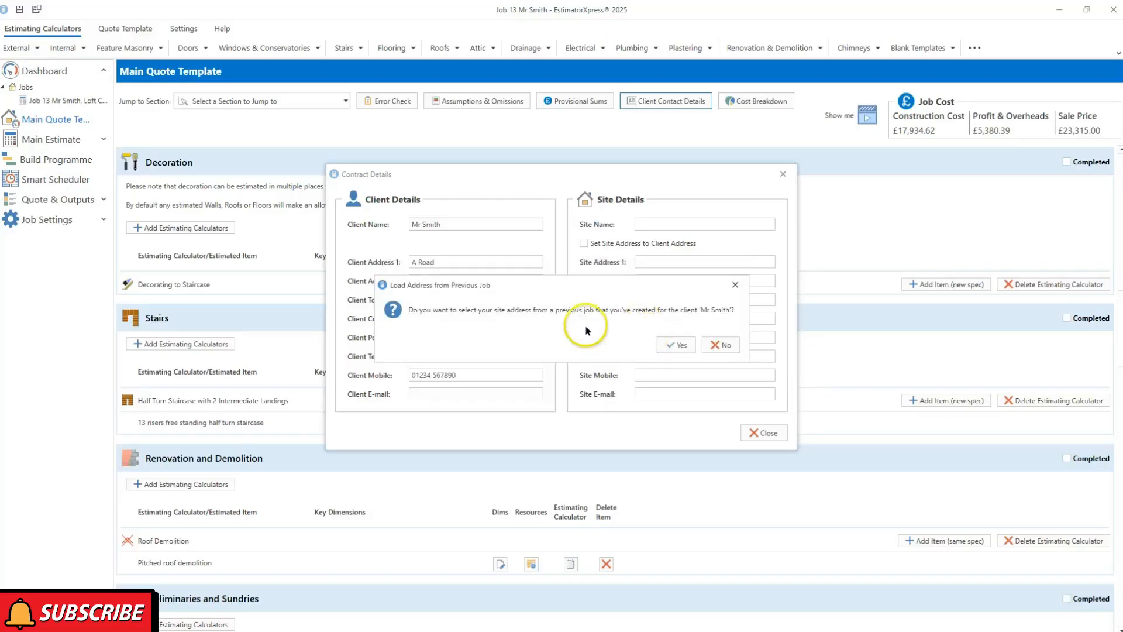
click(675, 345)
click(515, 304)
click(646, 341)
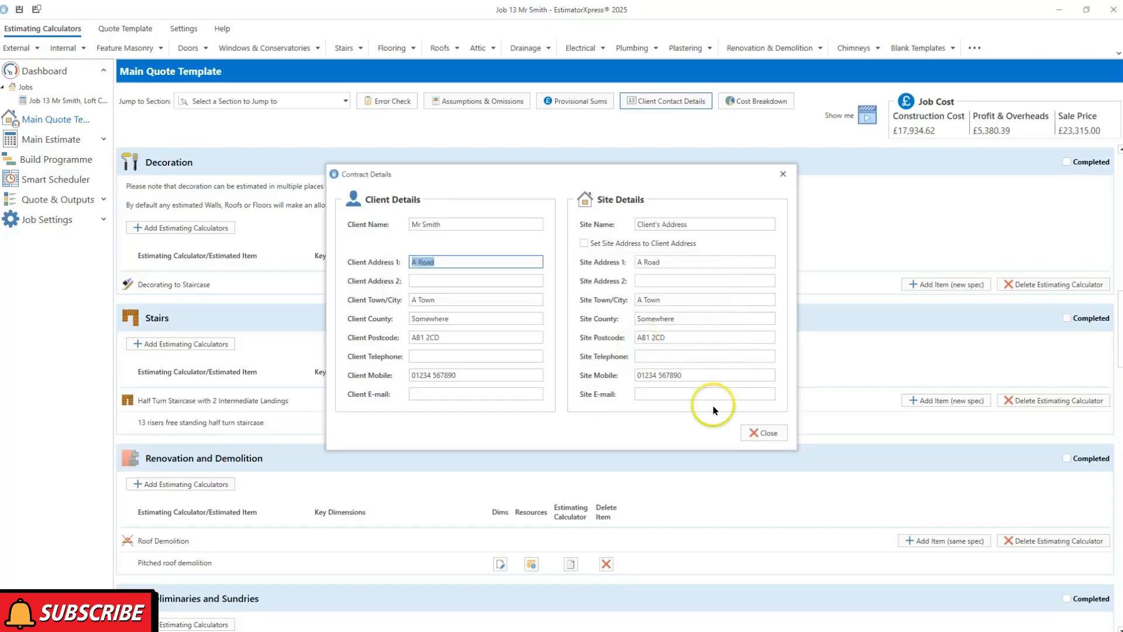
click(757, 433)
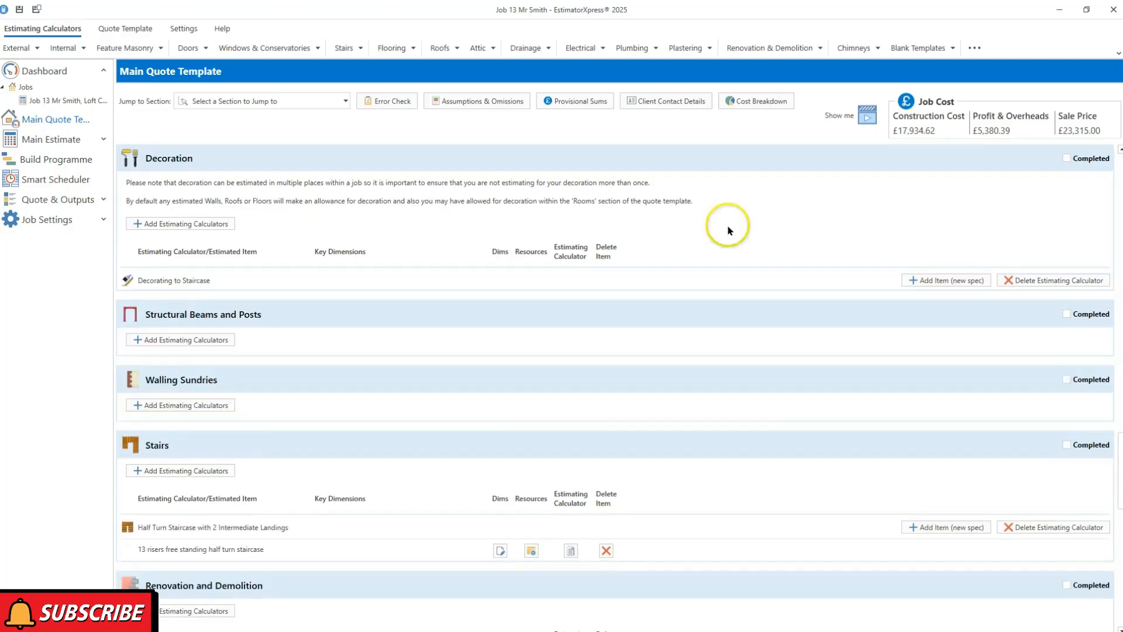
Start Build Programme, skipping review of the unused estimating calculators
click(63, 161)
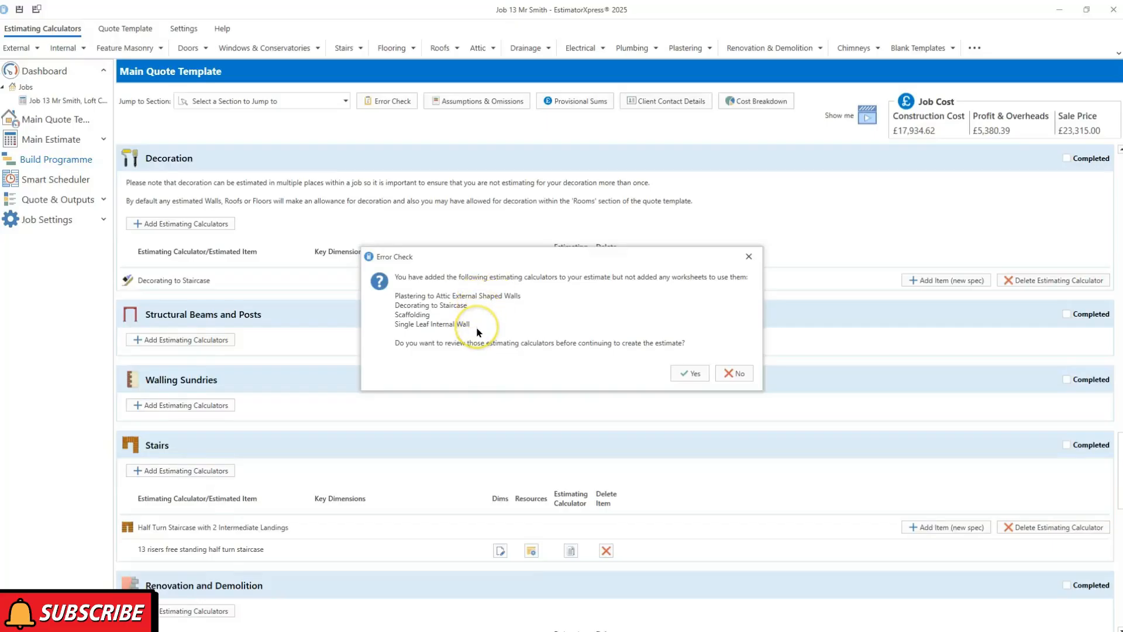
click(739, 374)
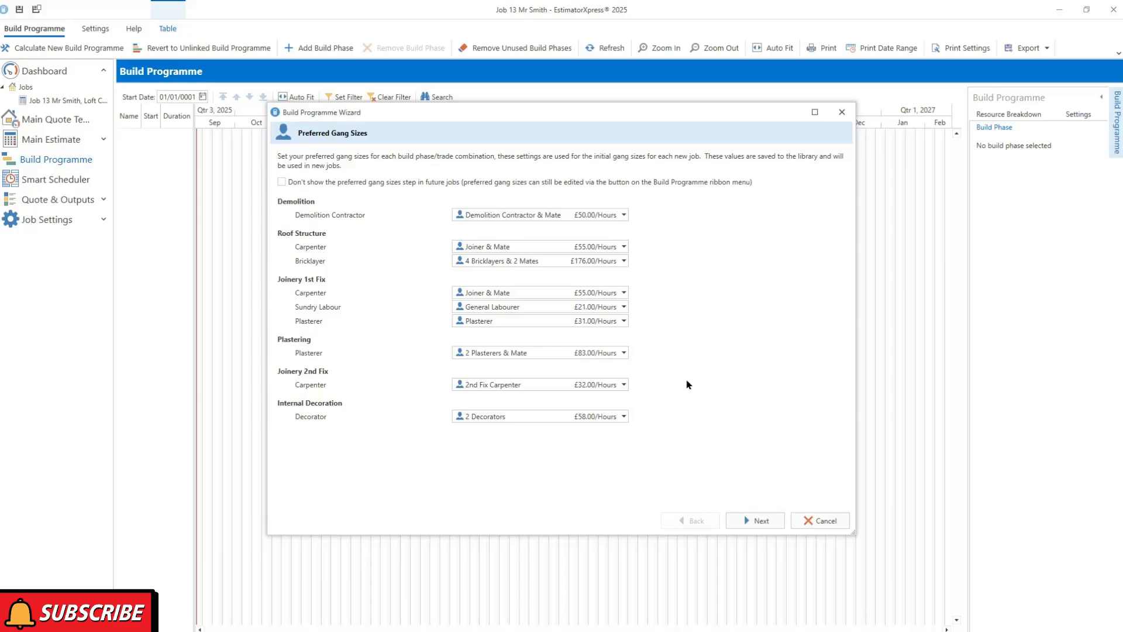
Accept the gang sizes and phases to generate the Gantt chart from 06/04/2026, then open Smart Scheduler
click(752, 521)
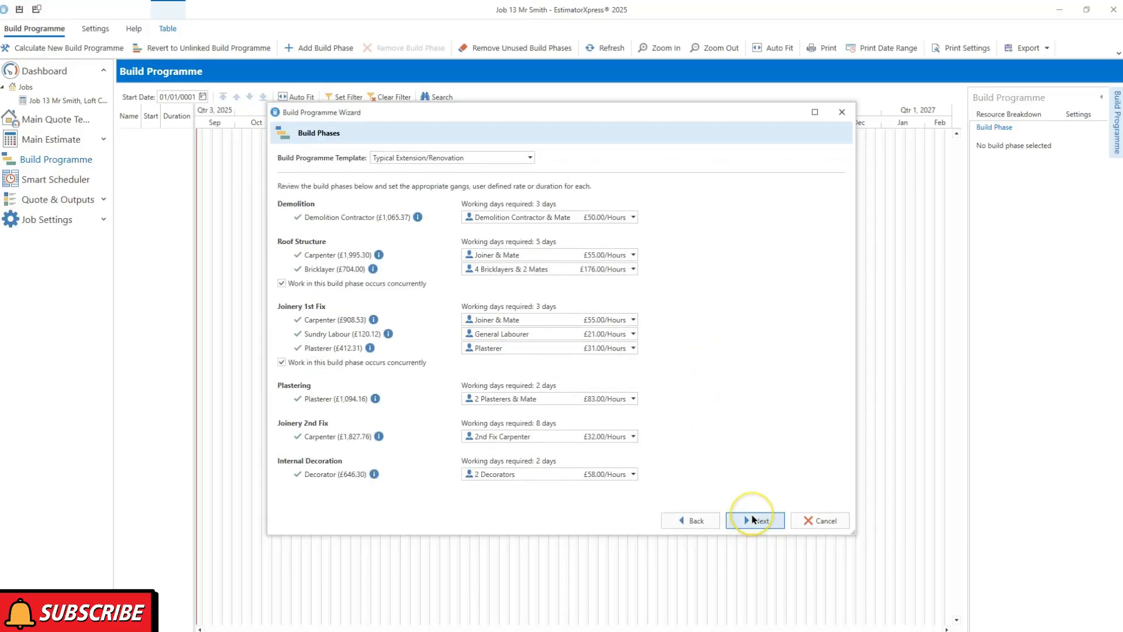
click(753, 520)
click(748, 518)
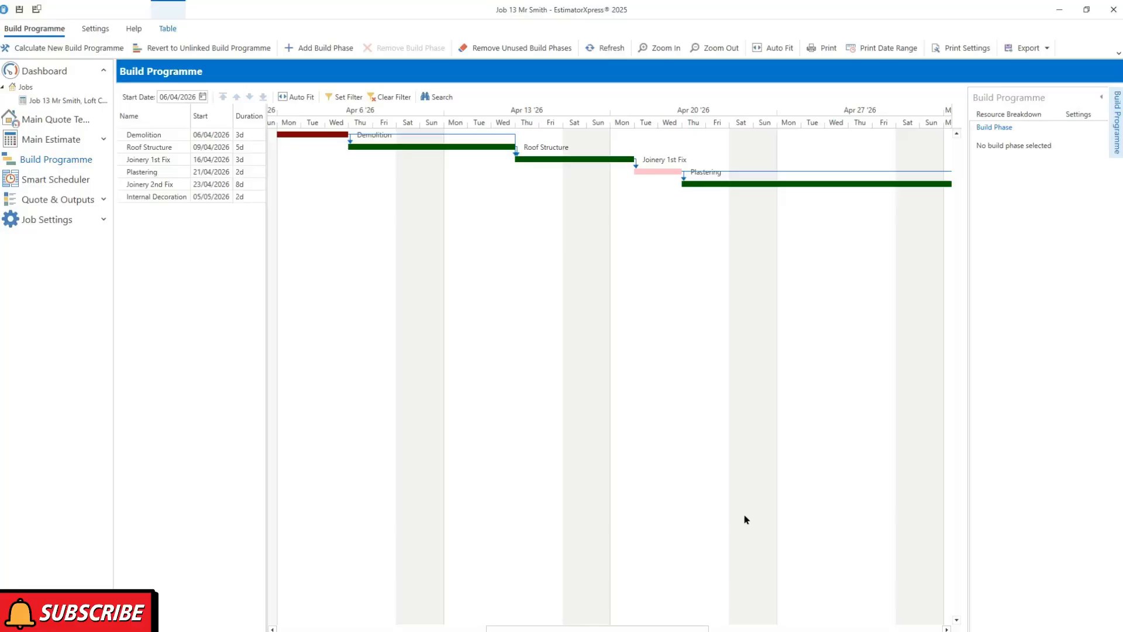
click(50, 180)
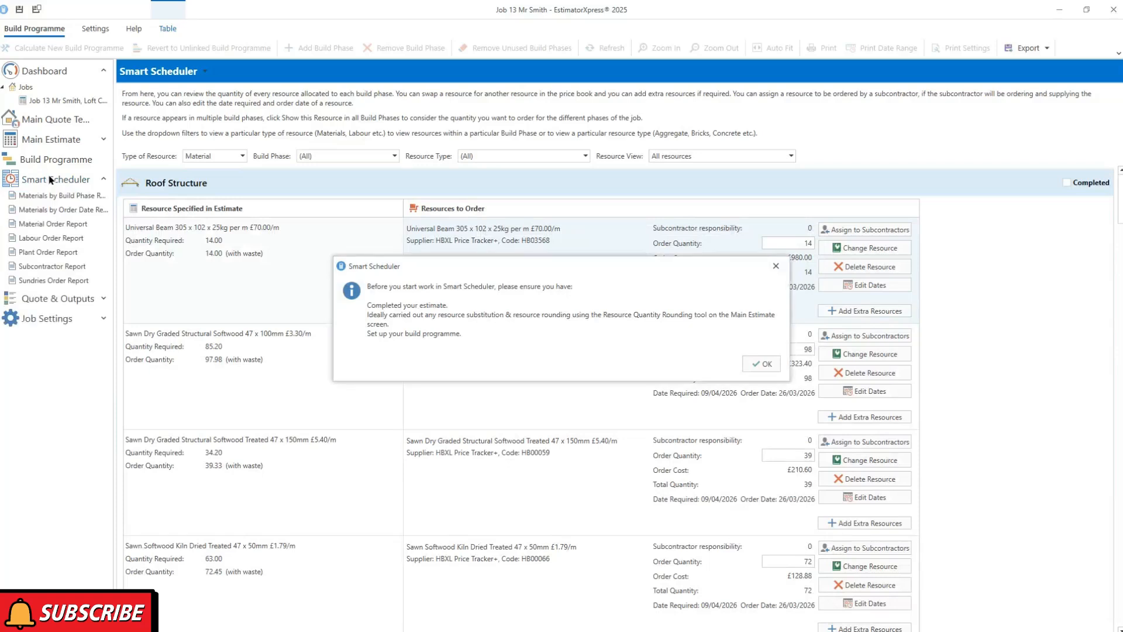
Dismiss the Smart Scheduler reminder, review the Material Order Report's order dates and quantities, then go to Quote & Outputs
click(761, 364)
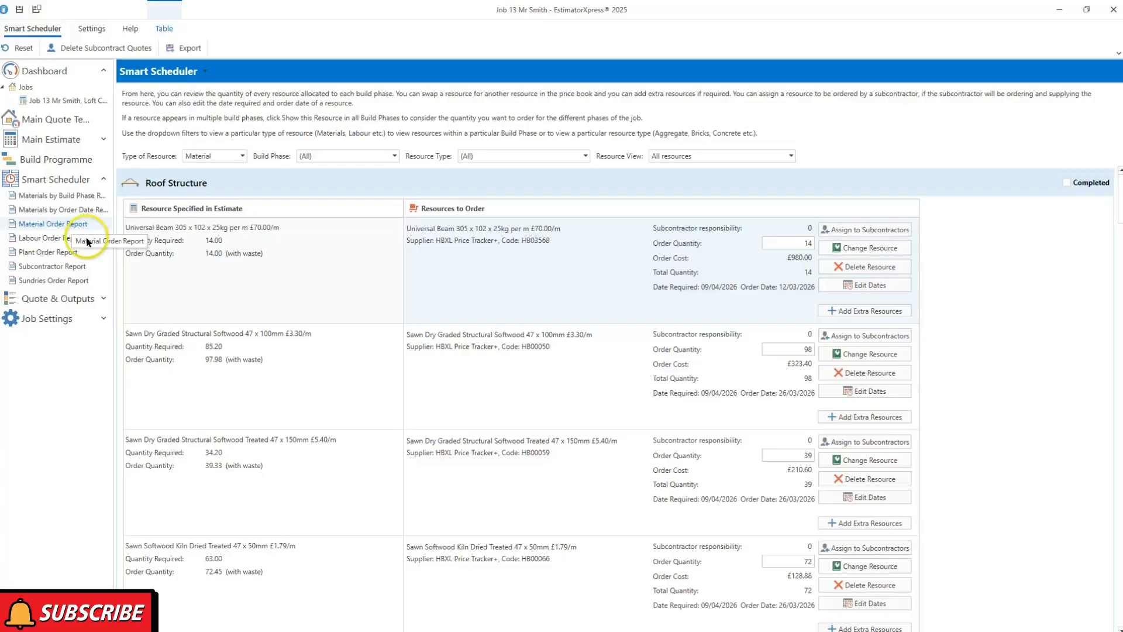
click(60, 226)
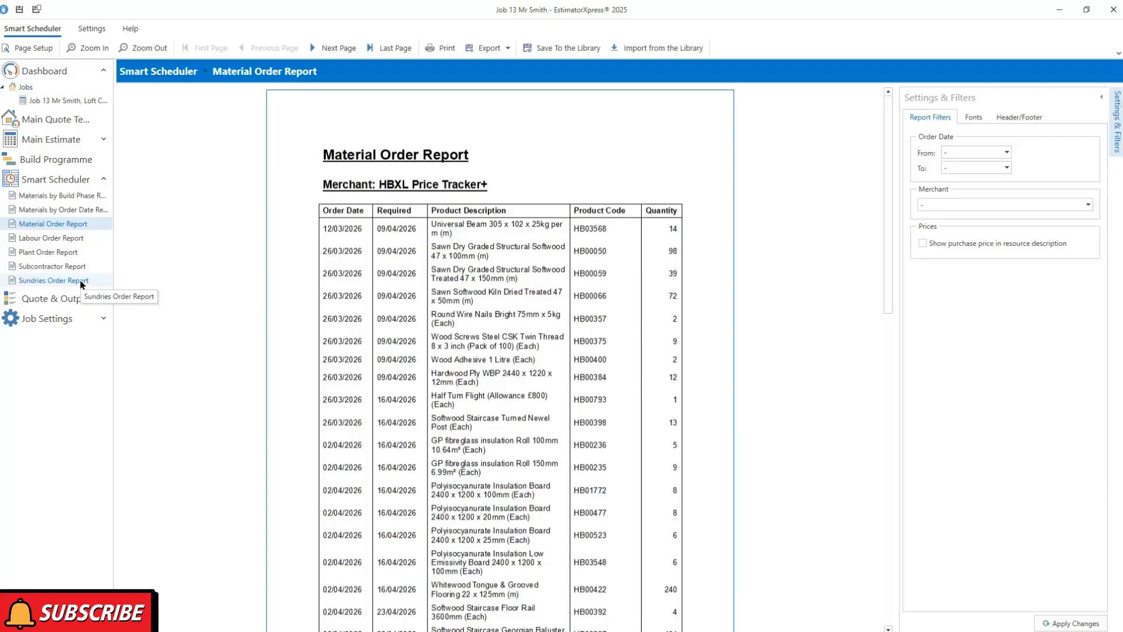
click(52, 299)
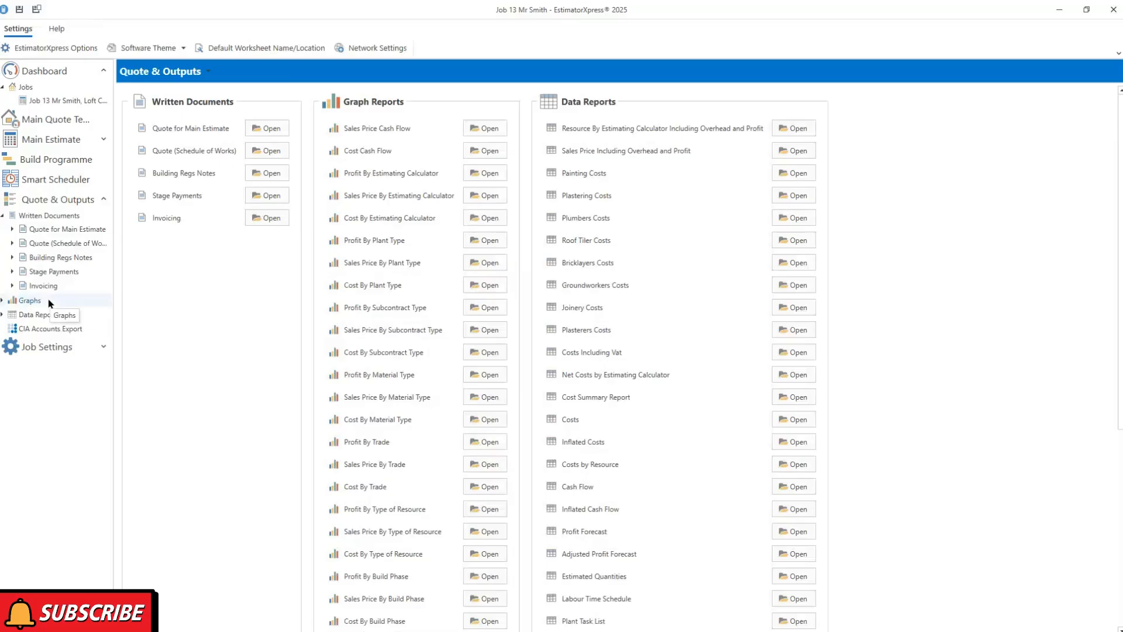